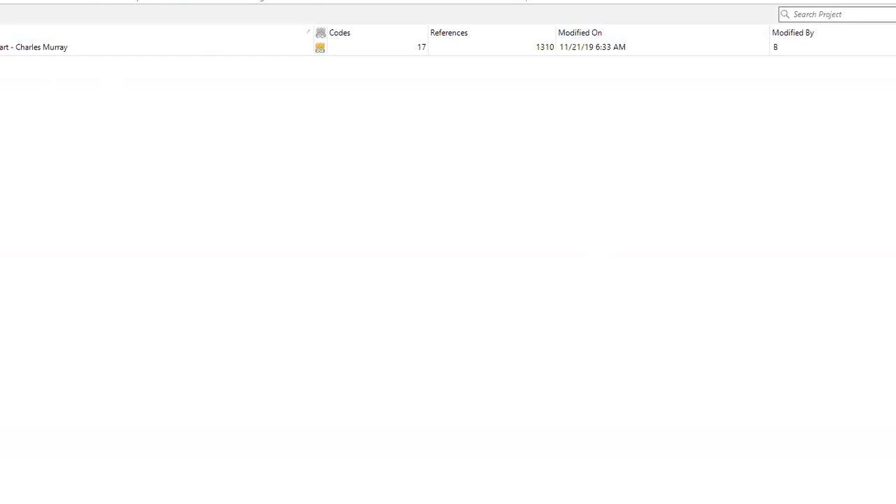
Open the recent project "coming apart".
{"action": "left_click", "coordinate": [404, 92]}
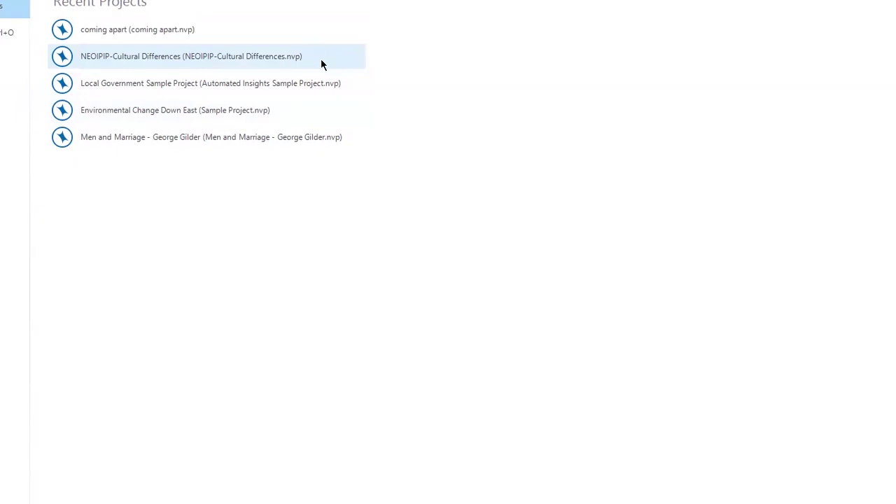
{"action": "left_click", "coordinate": [223, 32]}
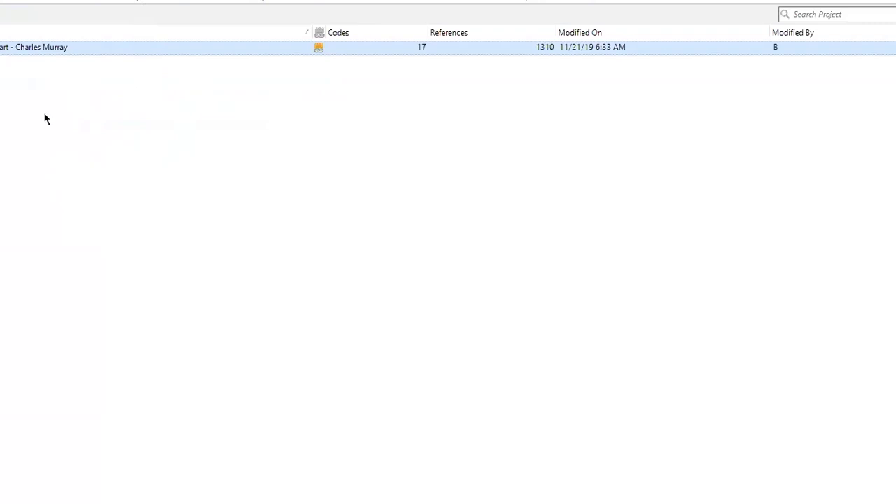
{"action": "left_click", "coordinate": [19, 126]}
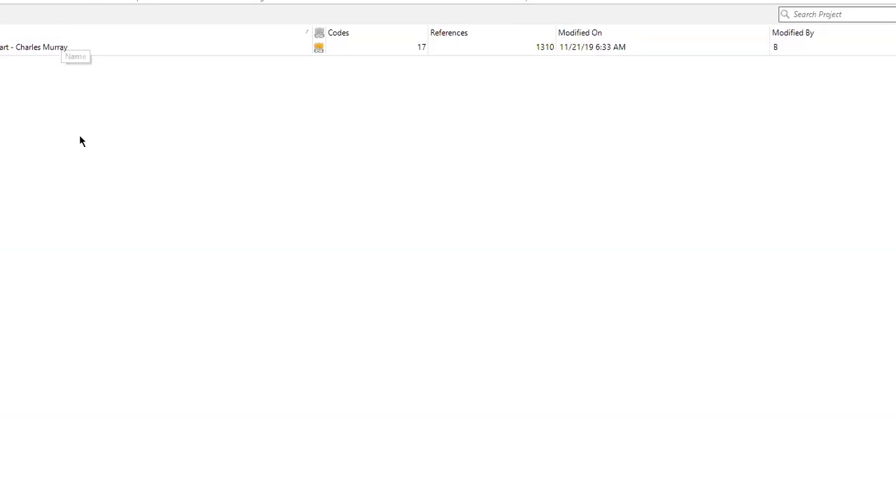
Examine the file list's options for importing from other sources, creating new files, sorting and changing the list view.
{"action": "right_click", "coordinate": [75, 86]}
{"action": "key", "text": "Down"}
{"action": "key", "text": "Down"}
{"action": "key", "text": "Down"}
{"action": "key", "text": "Right"}
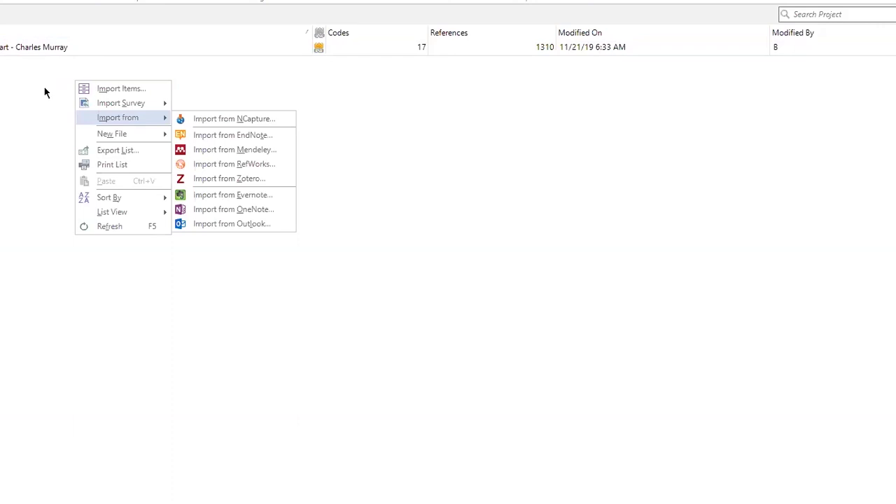
{"action": "left_click", "coordinate": [41, 104]}
{"action": "right_click", "coordinate": [41, 104]}
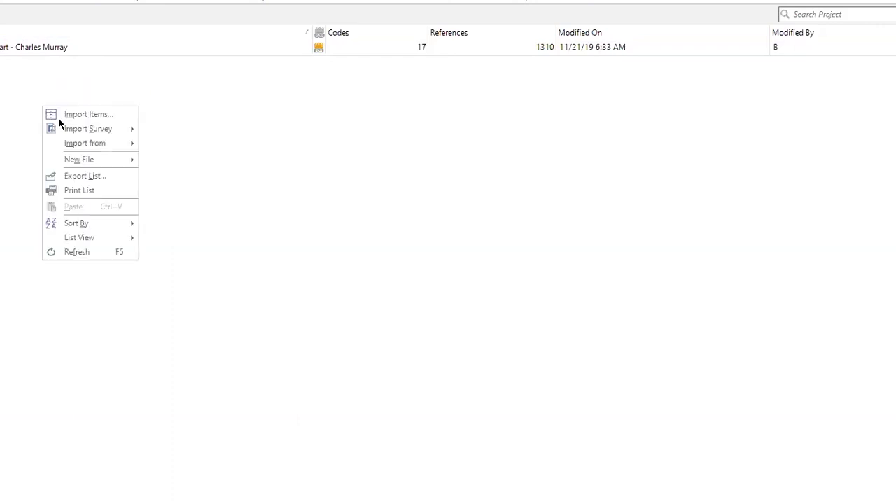
{"action": "mouse_move", "coordinate": [90, 161]}
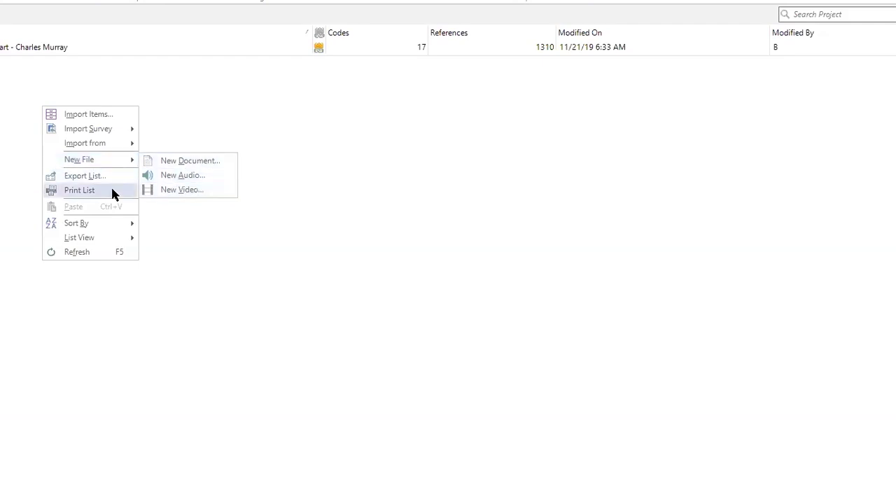
{"action": "mouse_move", "coordinate": [114, 222]}
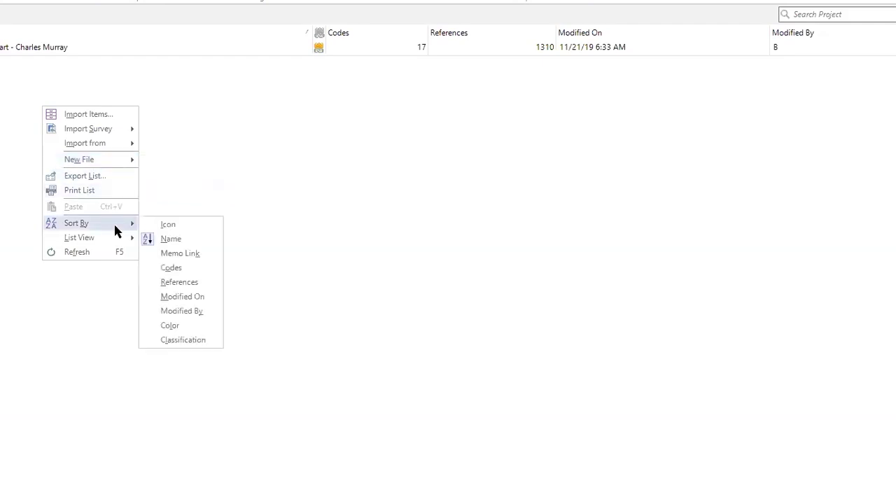
{"action": "mouse_move", "coordinate": [116, 244]}
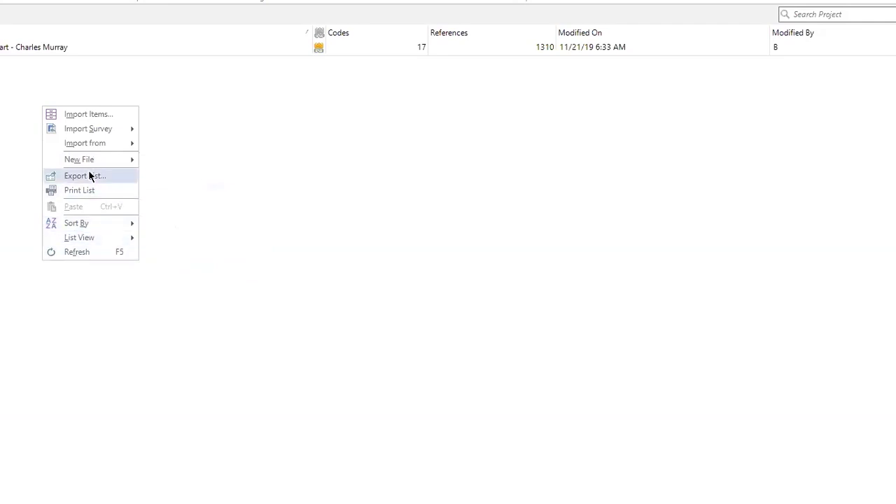
{"action": "mouse_move", "coordinate": [97, 142]}
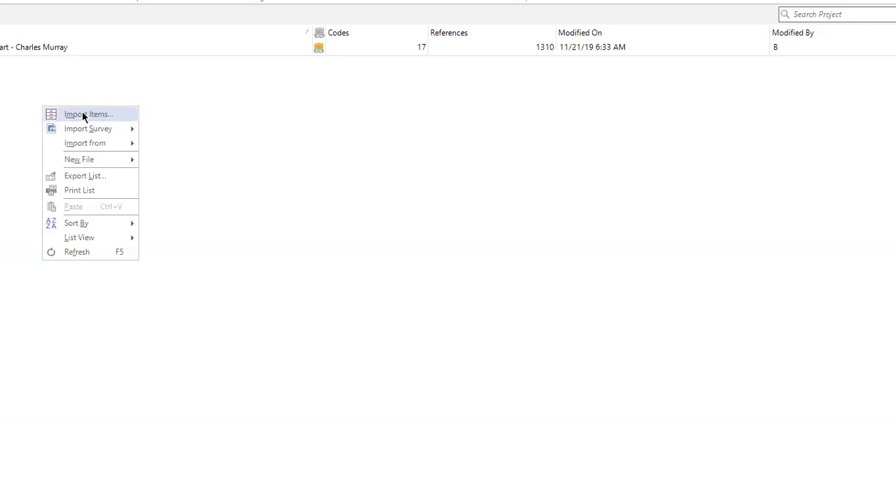
Start importing items and choose the Ninth Democratic debate in Las Vegas transcript PDF from the nvivo folder.
{"action": "left_click", "coordinate": [94, 118]}
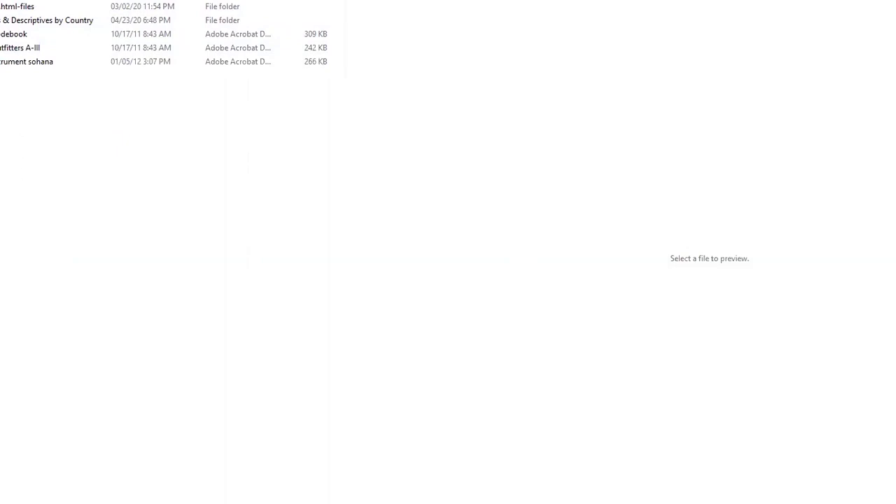
{"action": "scroll", "coordinate": [62, 140], "scroll_direction": "up", "scroll_amount": 5}
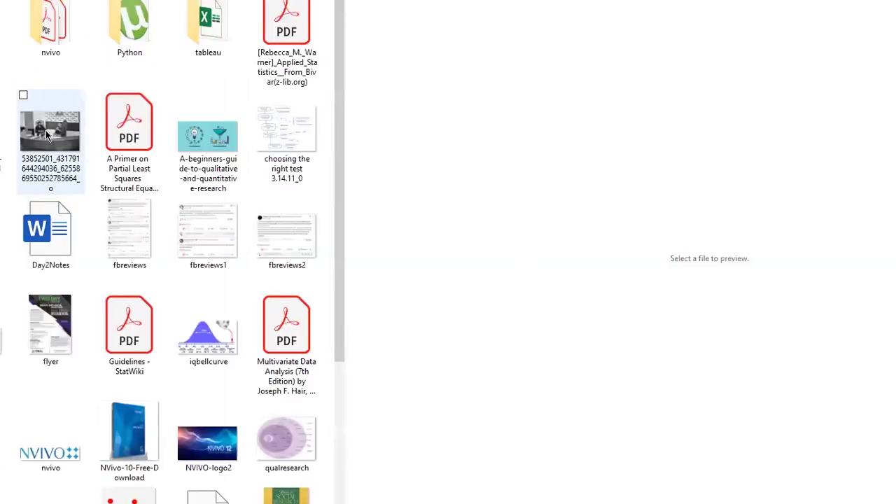
{"action": "double_click", "coordinate": [60, 45]}
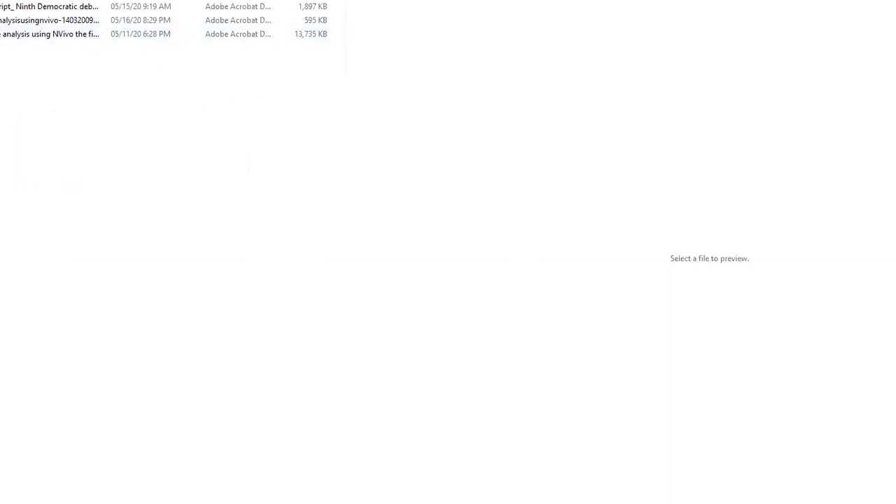
{"action": "left_click_drag", "start_coordinate": [107, 6], "coordinate": [256, 18]}
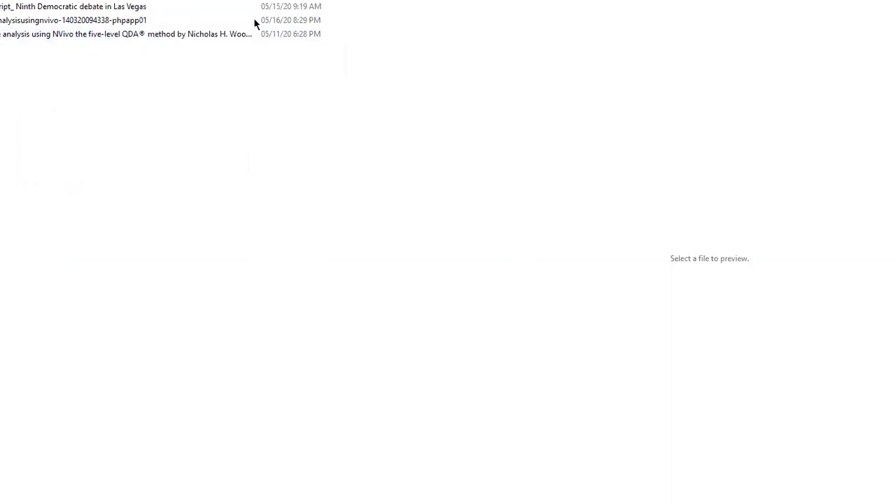
{"action": "left_click", "coordinate": [89, 8]}
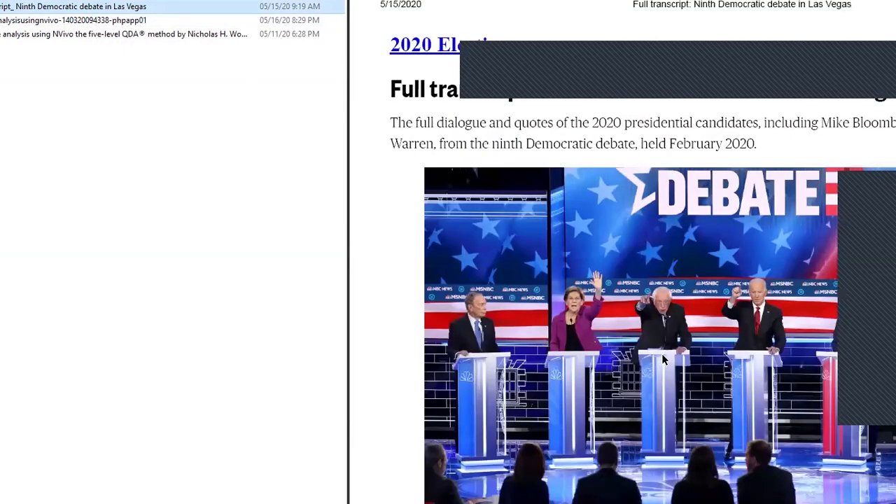
Import the chosen debate transcript PDF without creating a case and accept its default properties.
{"action": "scroll", "coordinate": [671, 361], "scroll_direction": "down", "scroll_amount": 5}
{"action": "scroll", "coordinate": [671, 361], "scroll_direction": "down", "scroll_amount": 5}
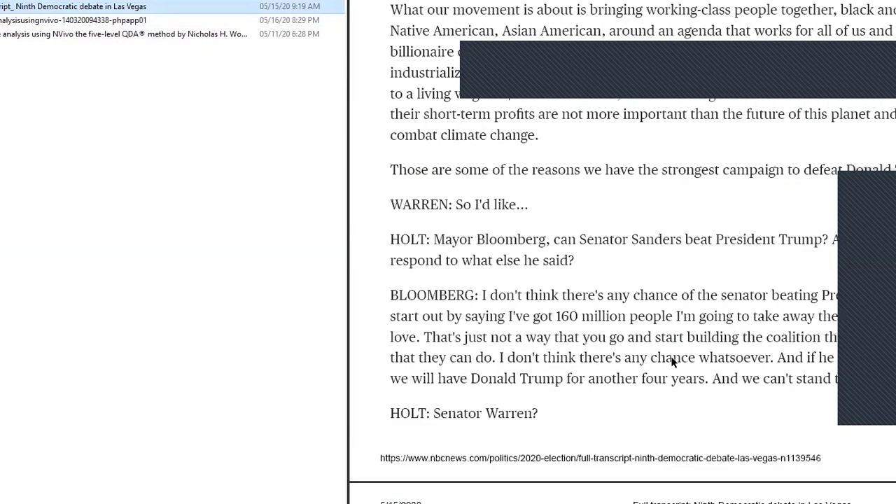
{"action": "scroll", "coordinate": [670, 361], "scroll_direction": "up", "scroll_amount": 5}
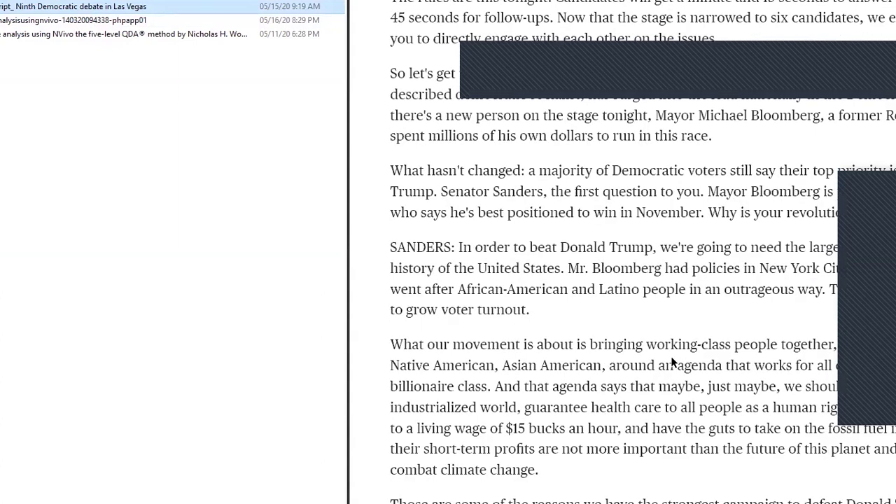
{"action": "scroll", "coordinate": [670, 361], "scroll_direction": "up", "scroll_amount": 5}
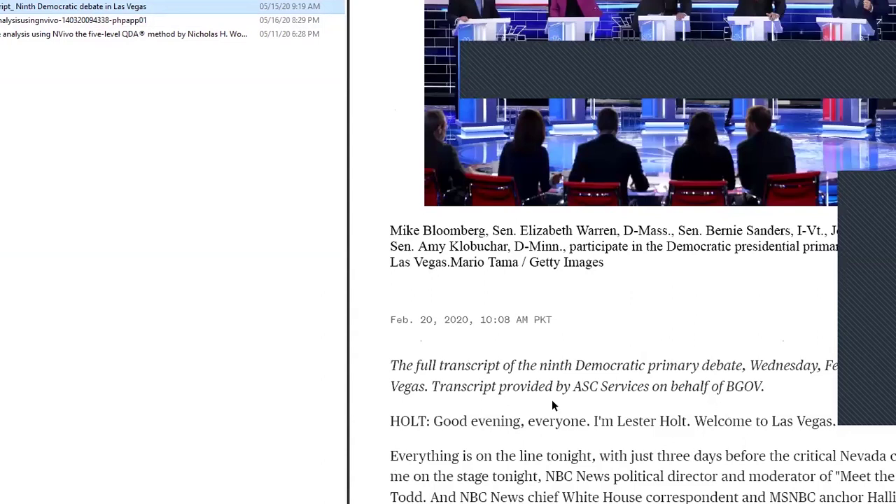
{"action": "scroll", "coordinate": [430, 300], "scroll_direction": "down", "scroll_amount": 5}
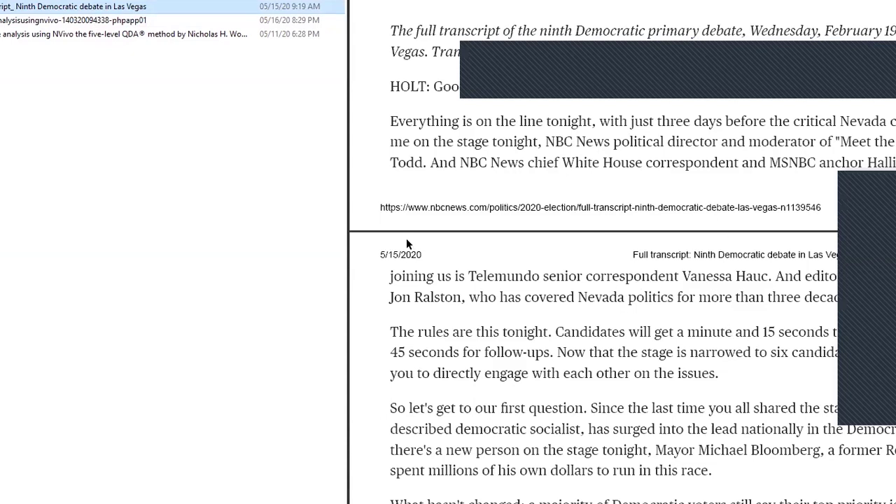
{"action": "key", "text": "alt+Tab"}
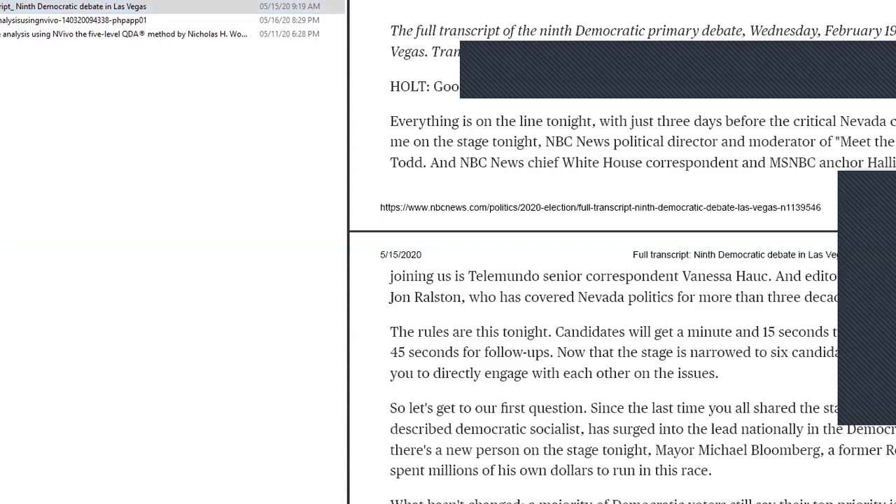
{"action": "key", "text": "Return"}
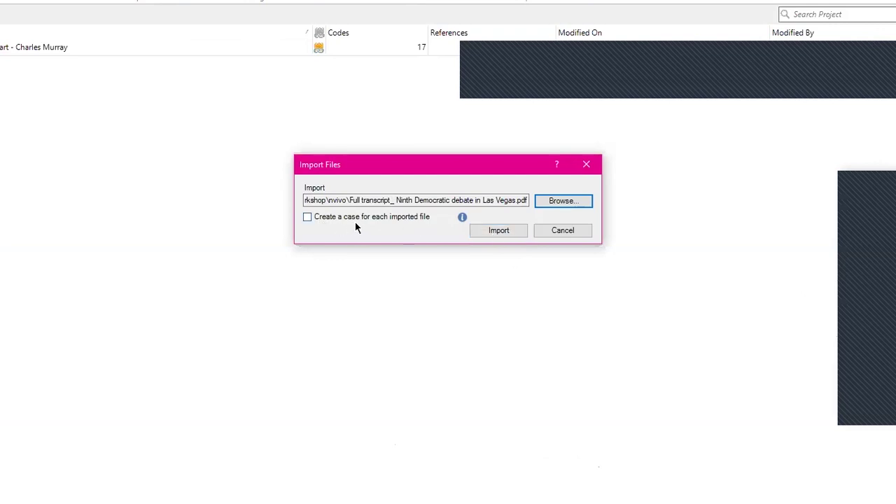
{"action": "mouse_move", "coordinate": [462, 223]}
{"action": "left_click", "coordinate": [502, 236]}
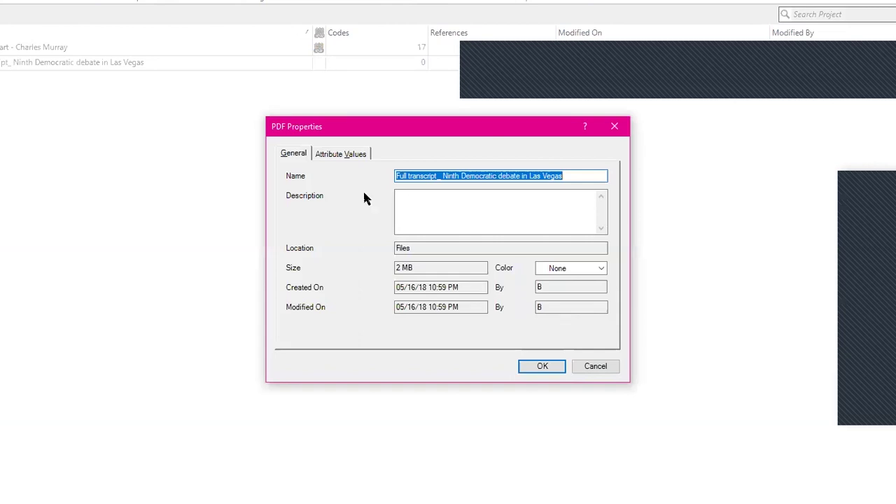
{"action": "left_click", "coordinate": [459, 209]}
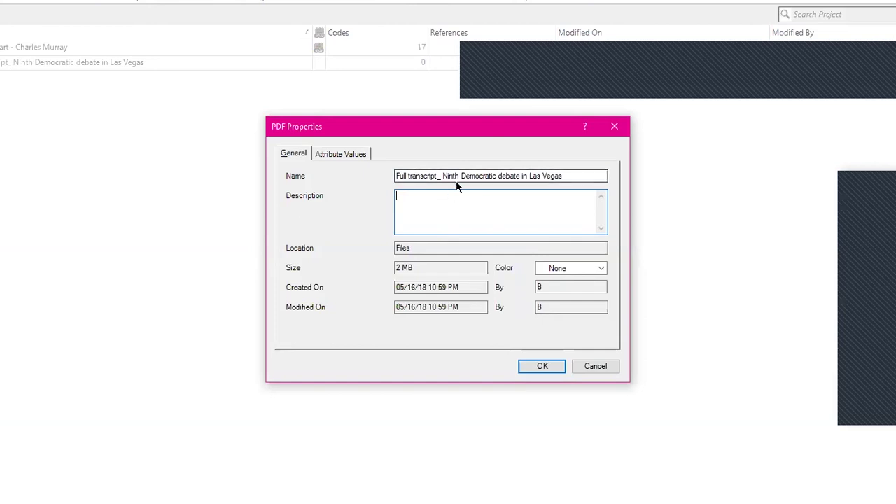
{"action": "left_click", "coordinate": [530, 370]}
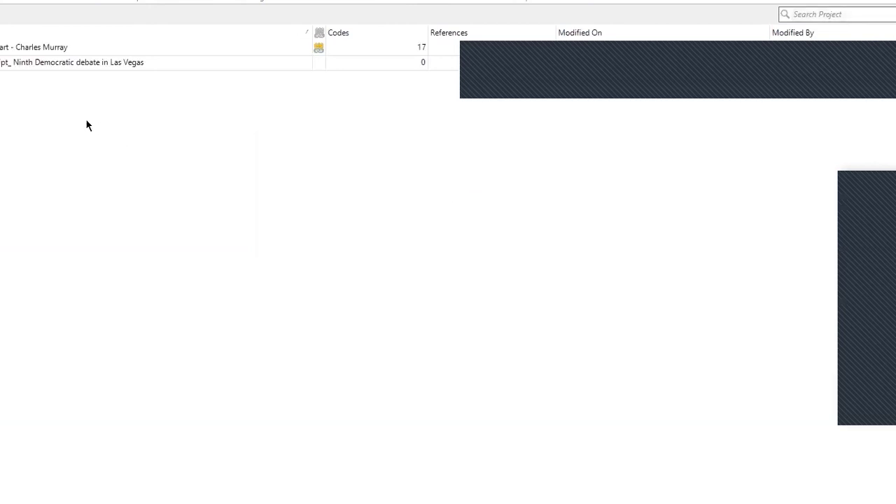
Open the imported debate transcript and resize the surrounding panes to enlarge the document area and widen the file list.
{"action": "left_click", "coordinate": [36, 51]}
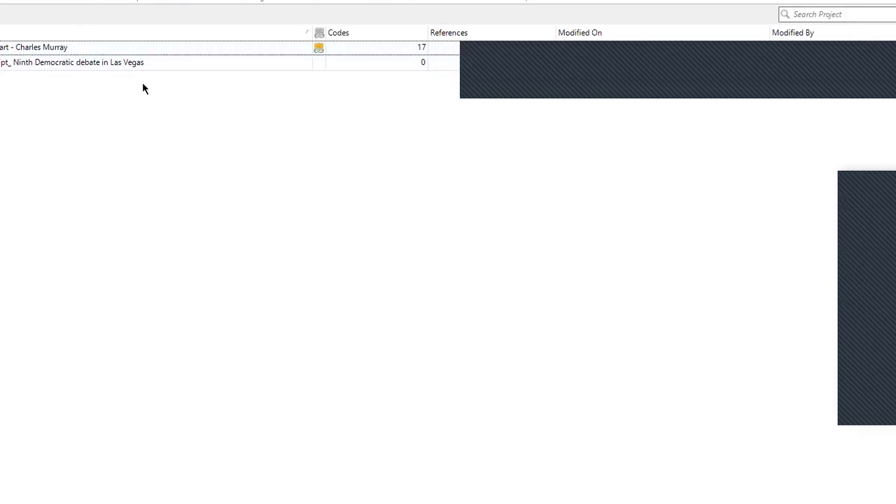
{"action": "left_click", "coordinate": [3, 62]}
{"action": "double_click", "coordinate": [7, 62]}
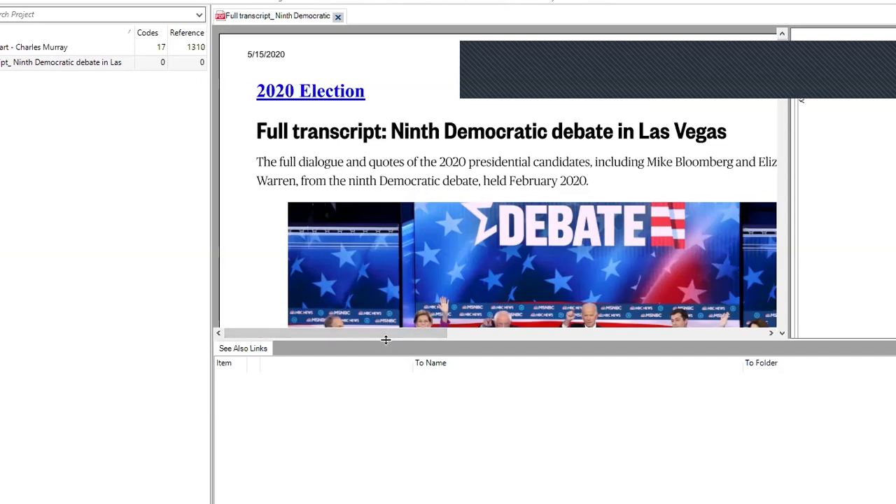
{"action": "left_click_drag", "start_coordinate": [386, 340], "coordinate": [385, 418]}
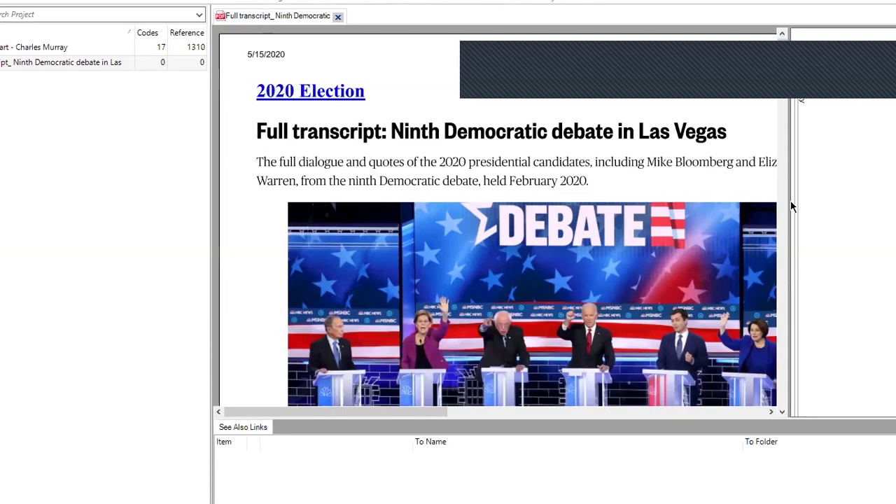
{"action": "left_click_drag", "start_coordinate": [789, 200], "coordinate": [876, 223]}
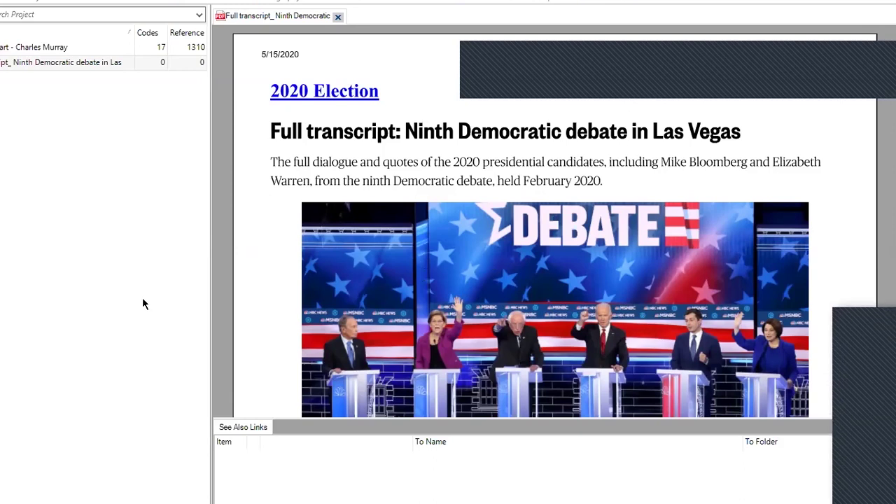
{"action": "left_click", "coordinate": [126, 63]}
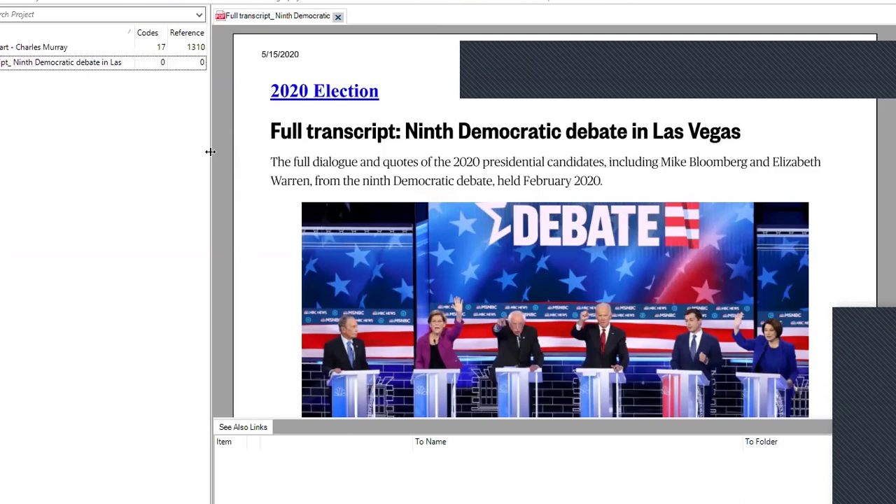
{"action": "left_click_drag", "start_coordinate": [210, 152], "coordinate": [280, 153]}
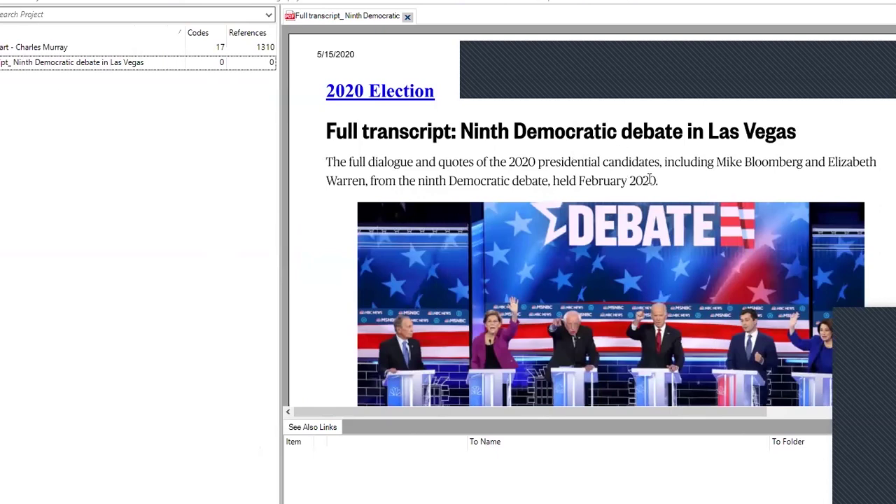
{"action": "left_click_drag", "start_coordinate": [76, 64], "coordinate": [66, 45]}
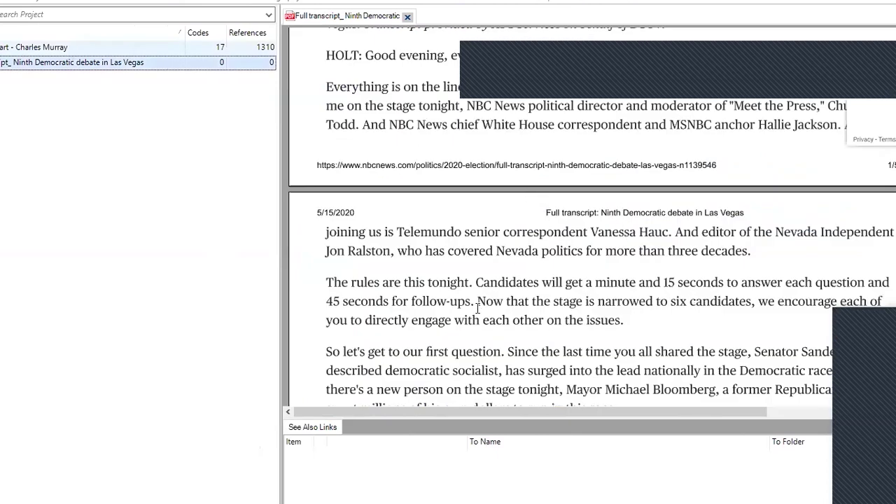
{"action": "key", "text": "Up"}
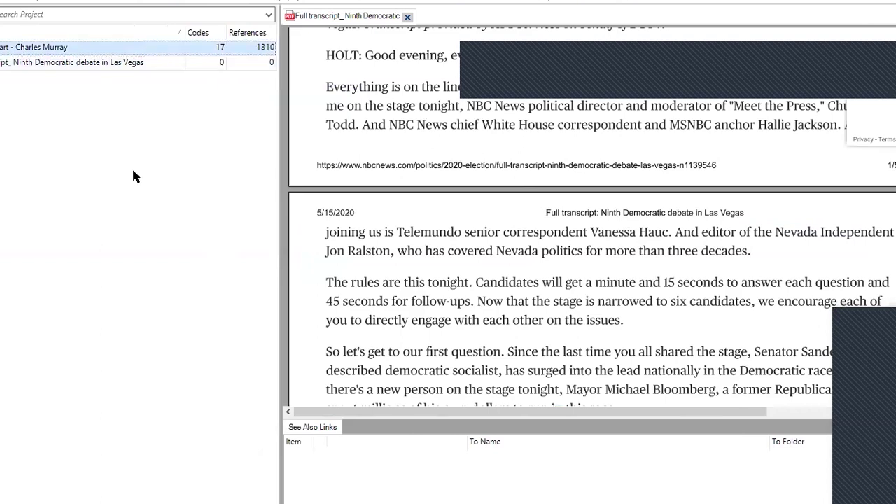
{"action": "left_click", "coordinate": [139, 63]}
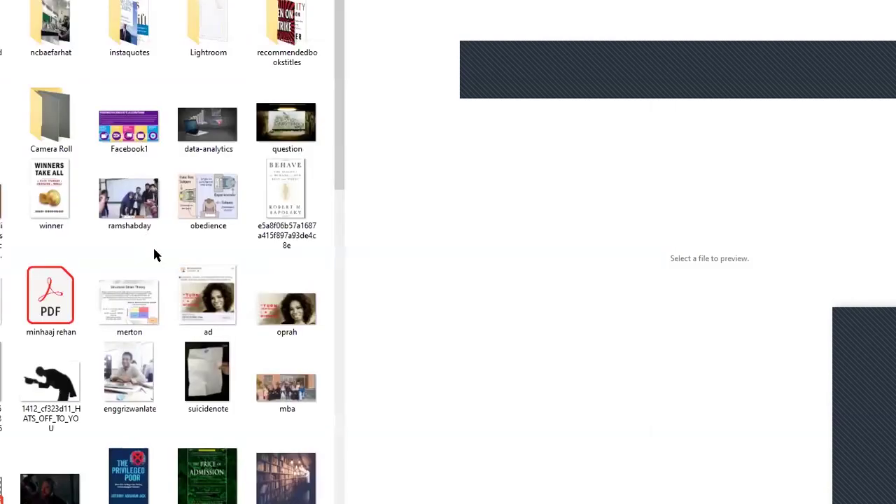
Browse the Pictures folder and choose the ramshabday picture as the file to import.
{"action": "scroll", "coordinate": [154, 252], "scroll_direction": "down", "scroll_amount": 10}
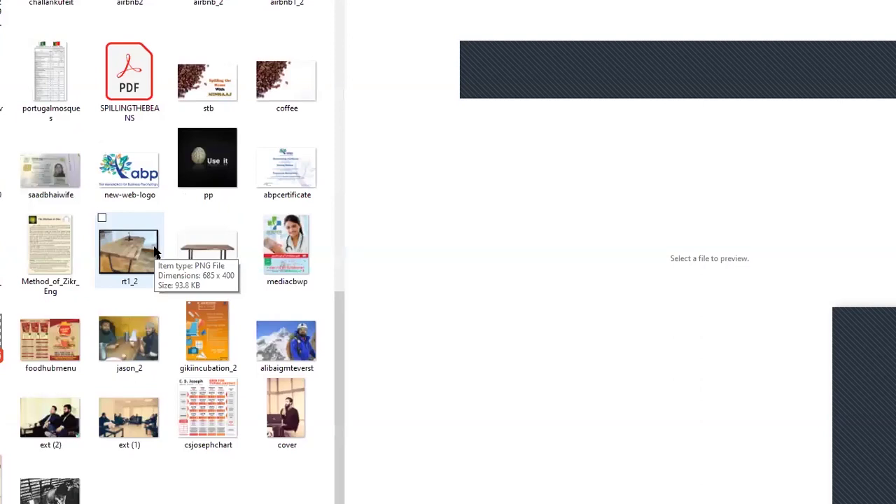
{"action": "scroll", "coordinate": [156, 252], "scroll_direction": "up", "scroll_amount": 4}
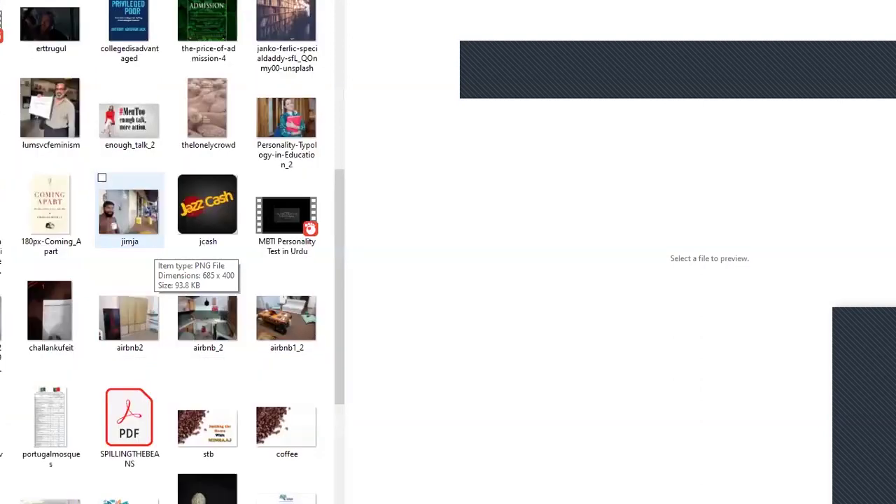
{"action": "scroll", "coordinate": [167, 252], "scroll_direction": "up", "scroll_amount": 4}
{"action": "left_click", "coordinate": [129, 98]}
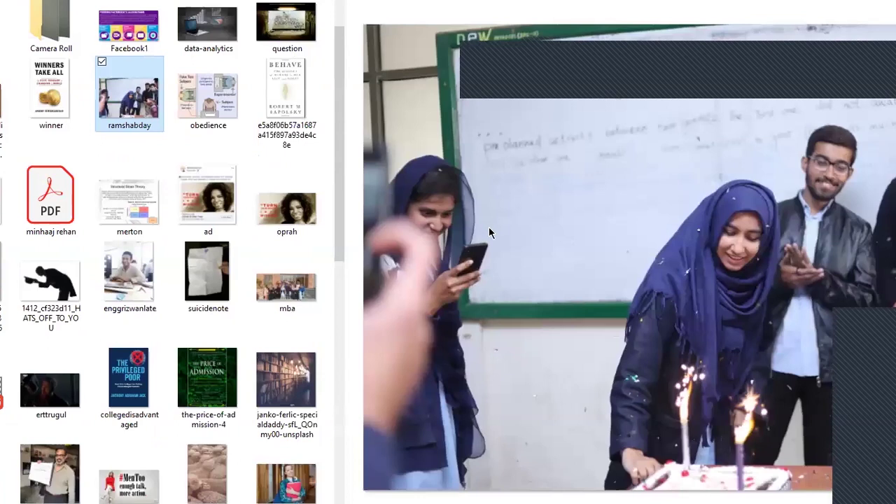
{"action": "key", "text": "Return"}
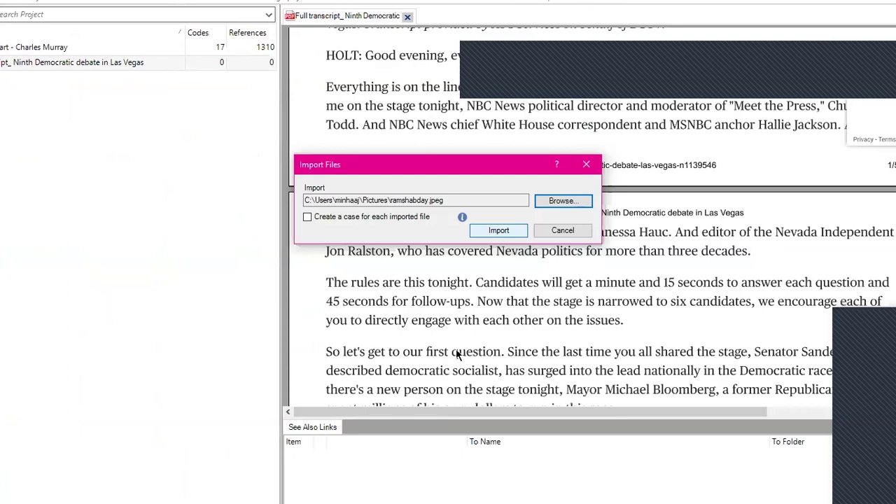
Import the chosen picture without creating a case, check its picture and attribute value properties, and accept the defaults.
{"action": "key", "text": "Return"}
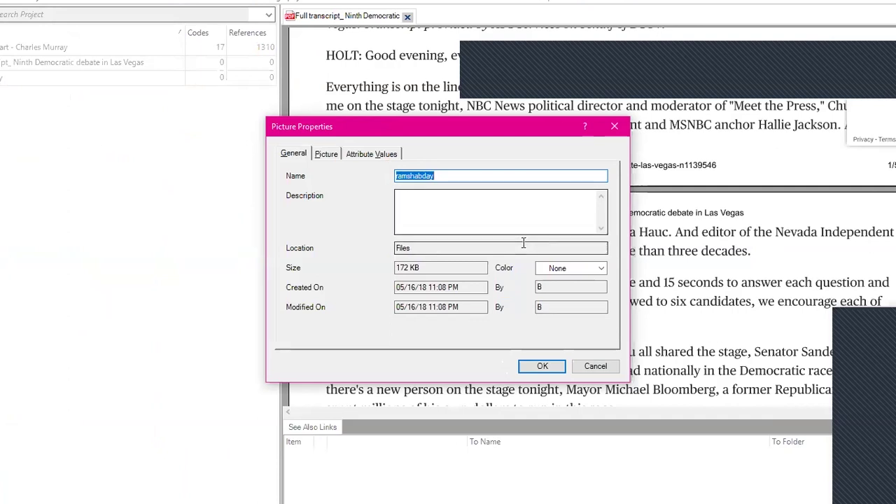
{"action": "left_click", "coordinate": [327, 154]}
{"action": "left_click", "coordinate": [368, 154]}
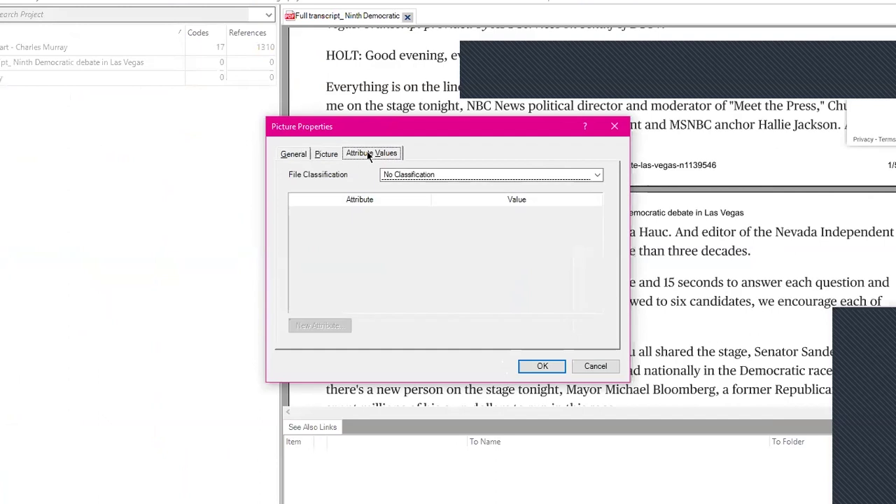
{"action": "left_click", "coordinate": [294, 154]}
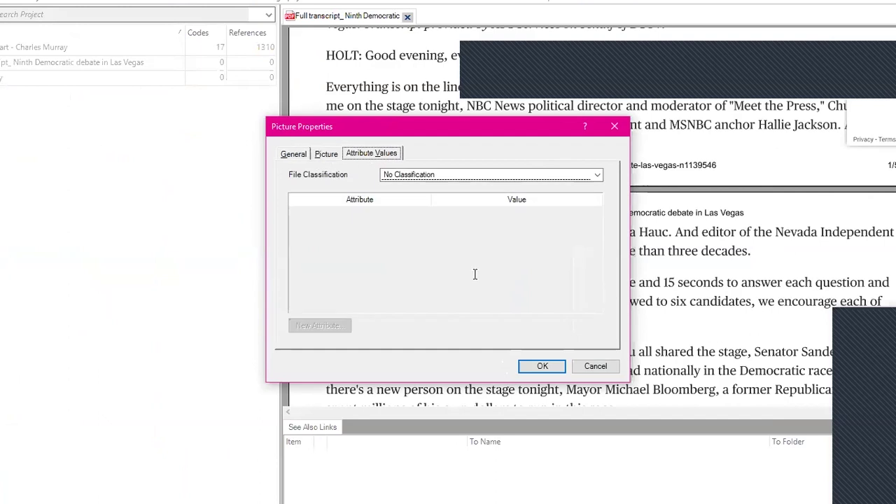
{"action": "left_click", "coordinate": [558, 367]}
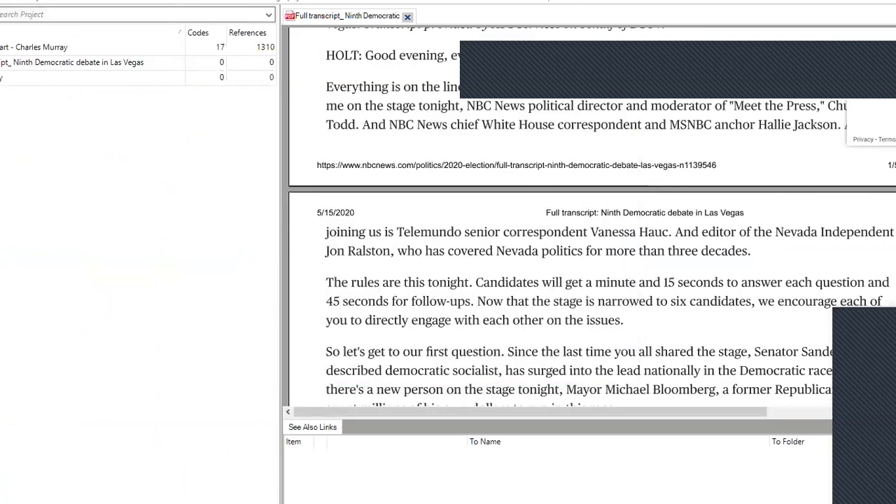
Open the imported ramshabday picture and make it editable.
{"action": "left_click", "coordinate": [37, 80]}
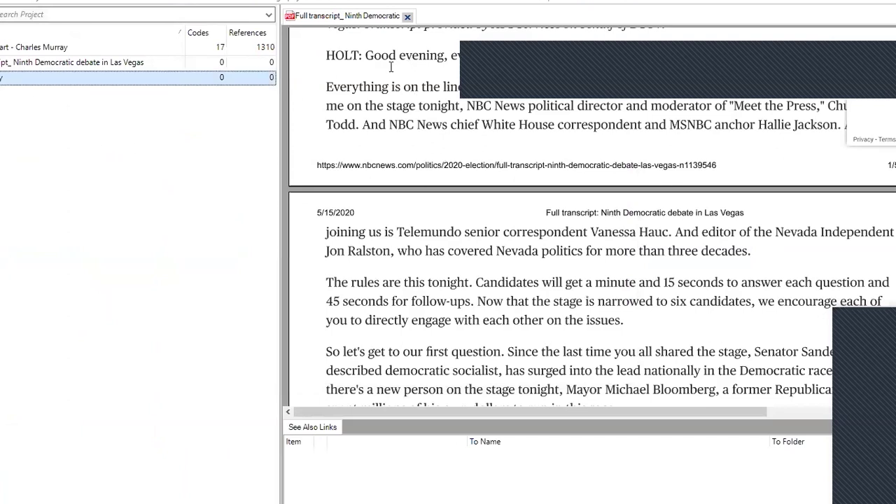
{"action": "double_click", "coordinate": [10, 78]}
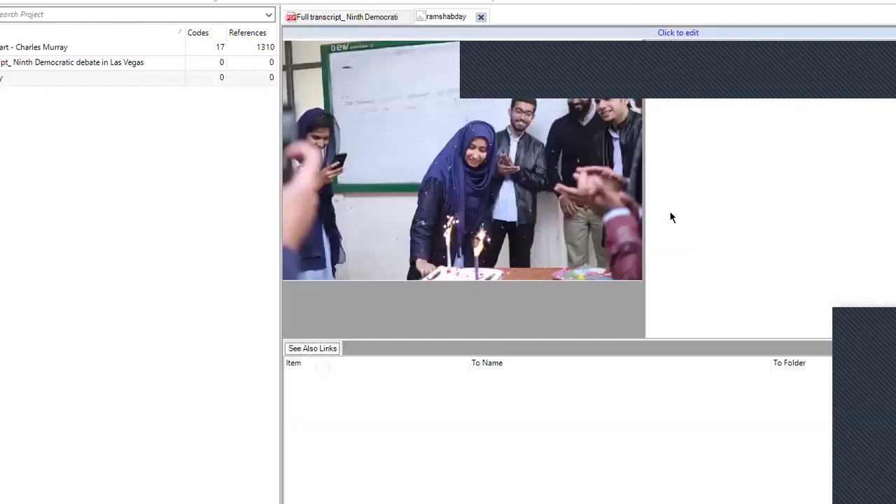
{"action": "left_click", "coordinate": [781, 61]}
{"action": "left_click", "coordinate": [678, 34]}
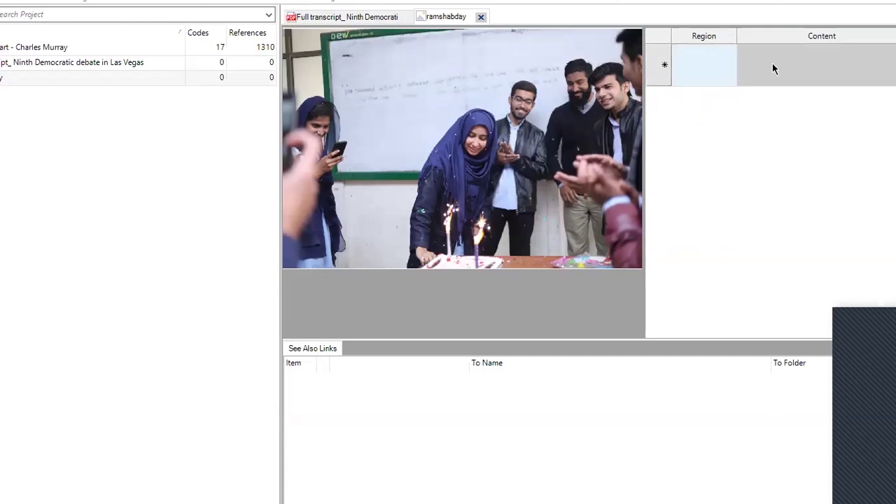
Add a content entry to the picture's log reading "That was the birthday of my TA.".
{"action": "left_click", "coordinate": [772, 63]}
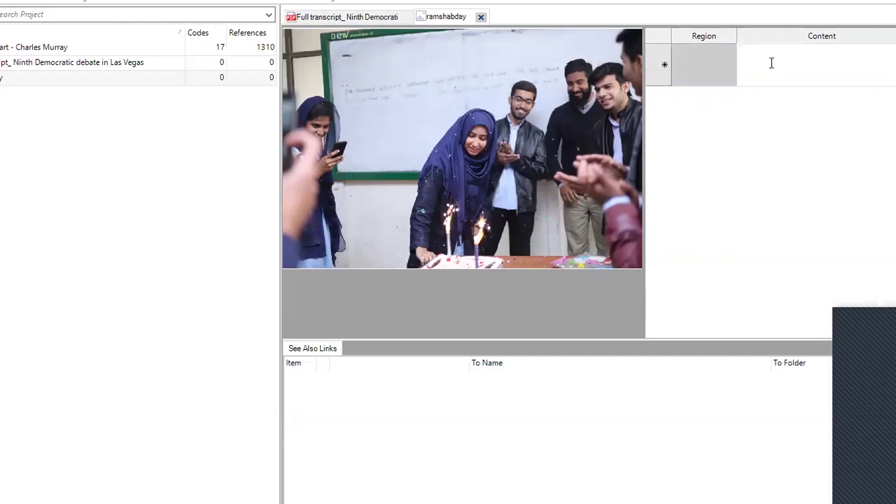
{"action": "type", "text": "That was the birthday of my "}
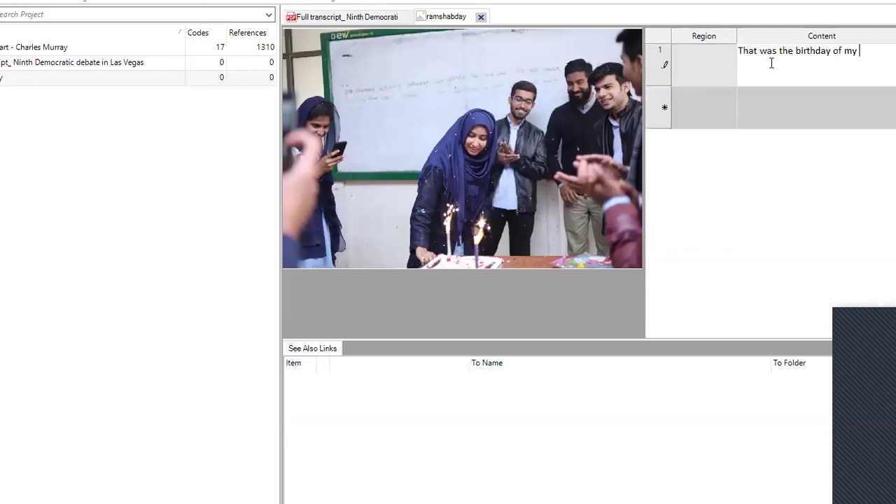
{"action": "type", "text": "TA."}
{"action": "left_click_drag", "start_coordinate": [882, 52], "coordinate": [737, 53]}
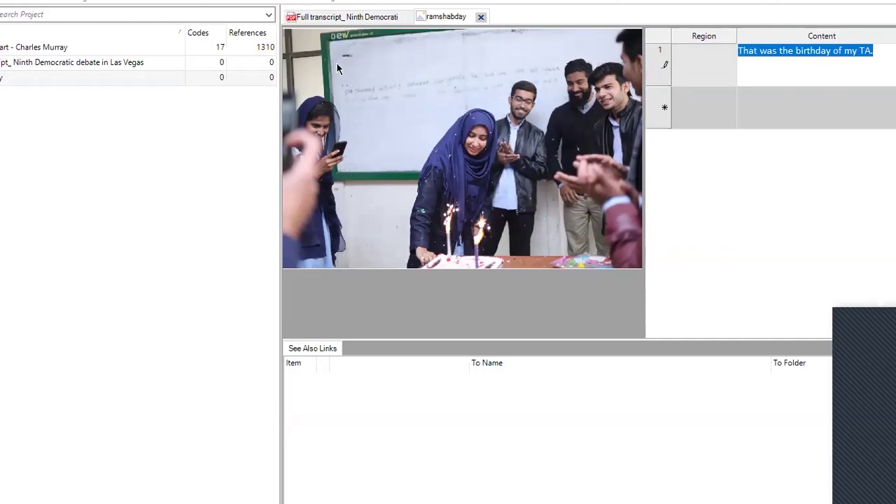
Import bensound-sunny.mp3 from the audios for youtube folder without creating a case and accept its default properties.
{"action": "left_click", "coordinate": [336, 20]}
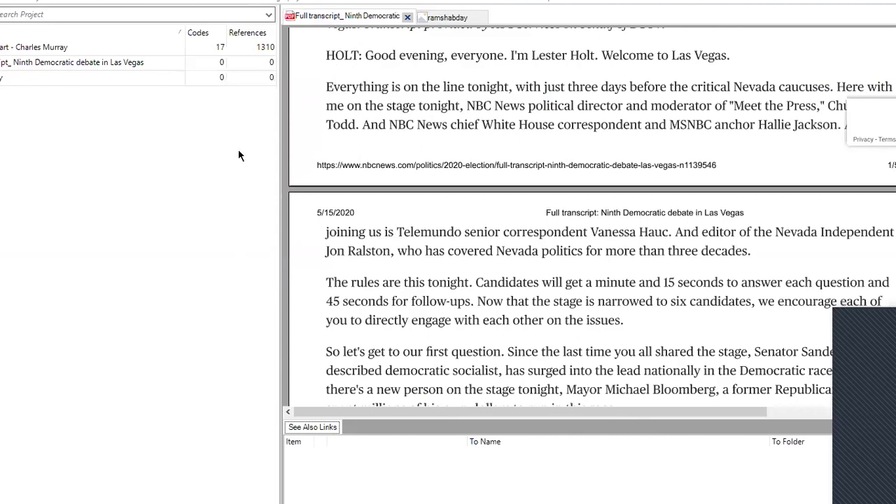
{"action": "right_click", "coordinate": [97, 137]}
{"action": "left_click", "coordinate": [133, 142]}
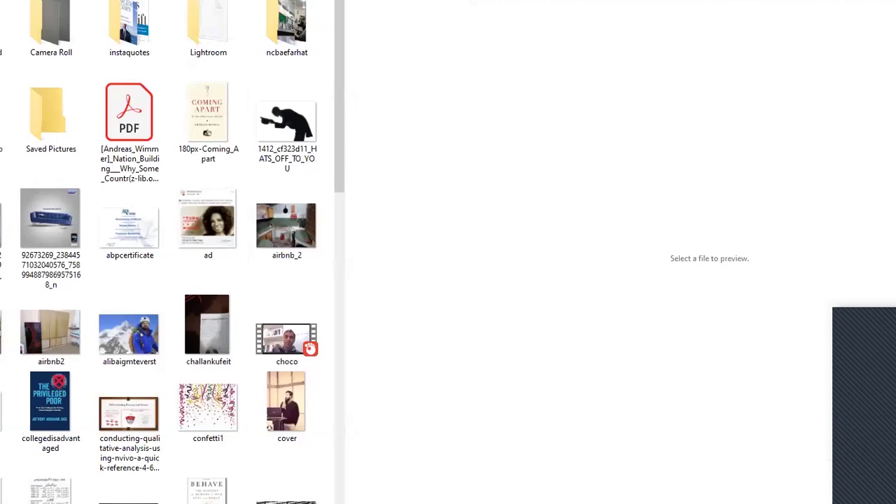
{"action": "left_click", "coordinate": [202, 67]}
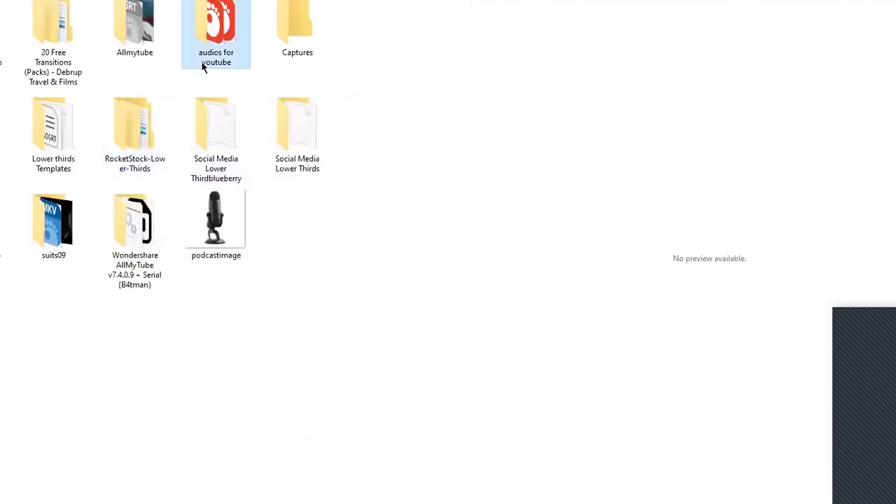
{"action": "double_click", "coordinate": [192, 66]}
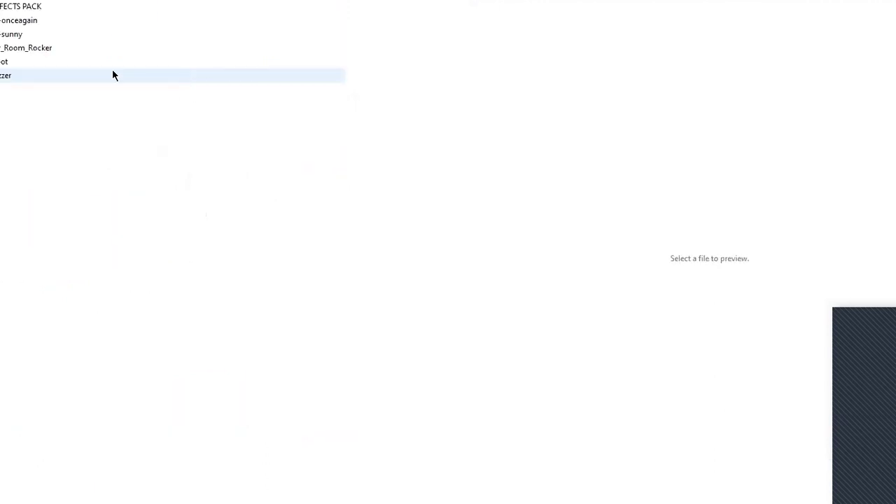
{"action": "left_click", "coordinate": [69, 35]}
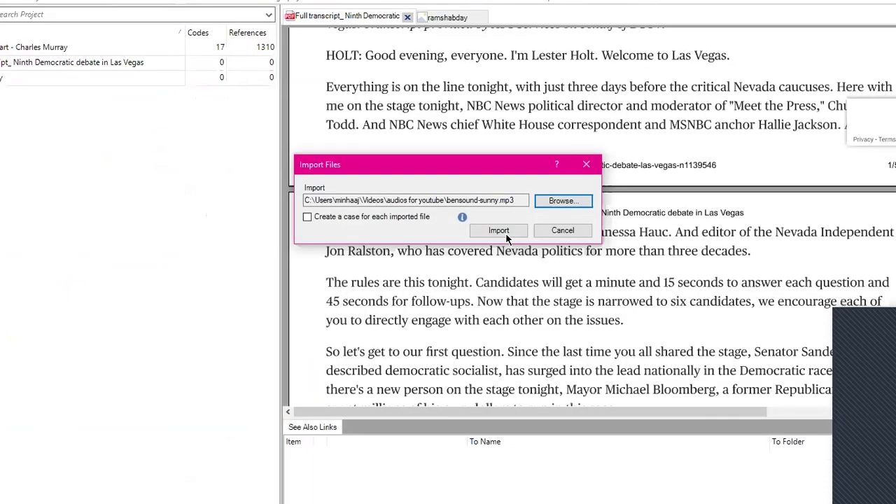
{"action": "left_click", "coordinate": [504, 232]}
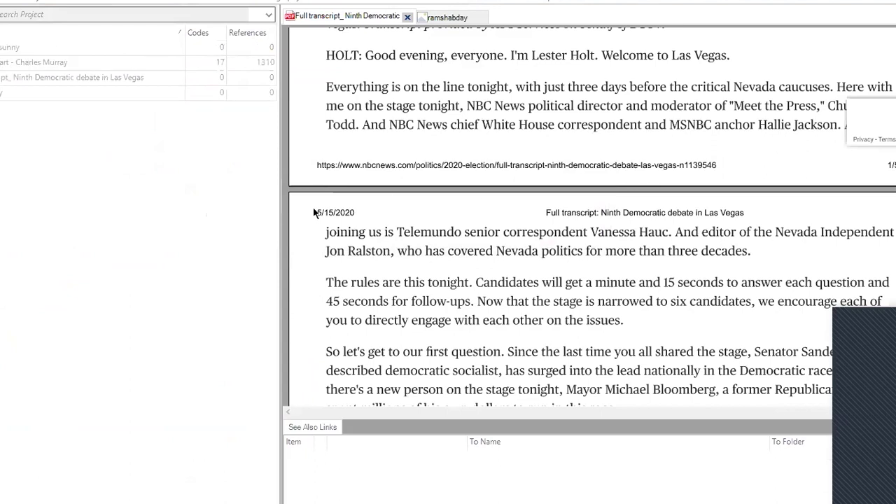
{"action": "left_click", "coordinate": [544, 365]}
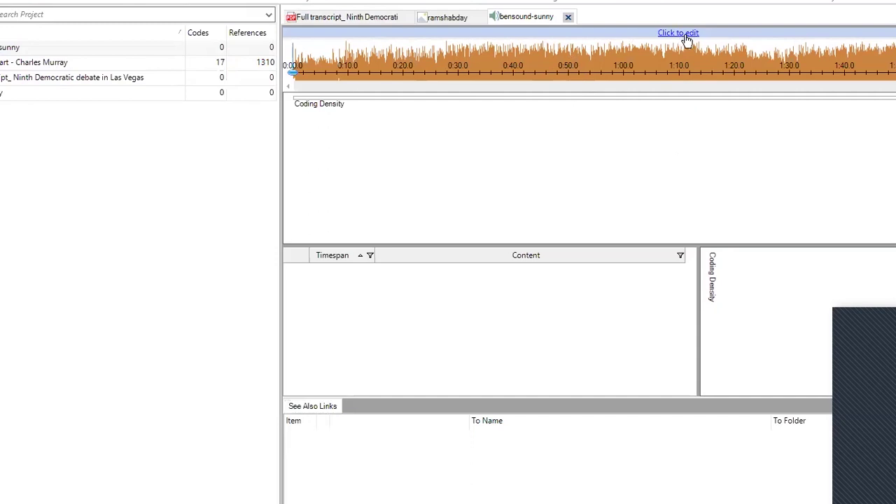
Make the bensound-sunny audio editable and add a transcript row with the content "Thank you for having me on the show.".
{"action": "left_click", "coordinate": [686, 36]}
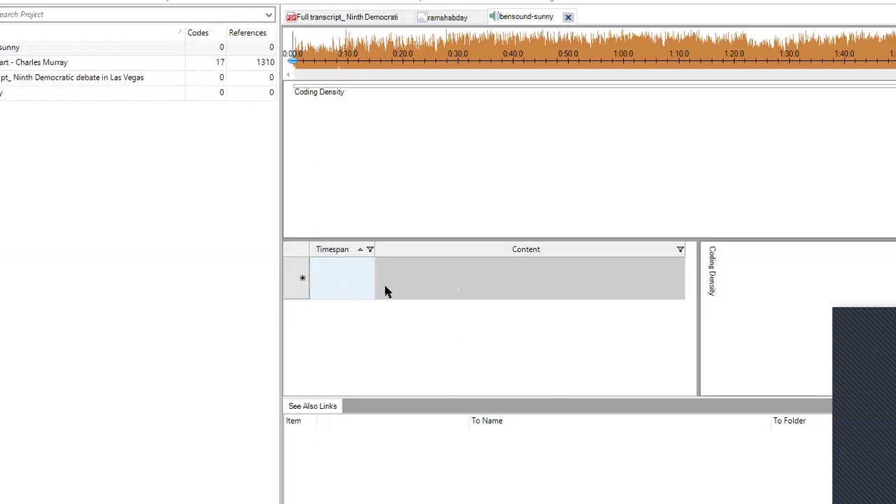
{"action": "left_click", "coordinate": [485, 277]}
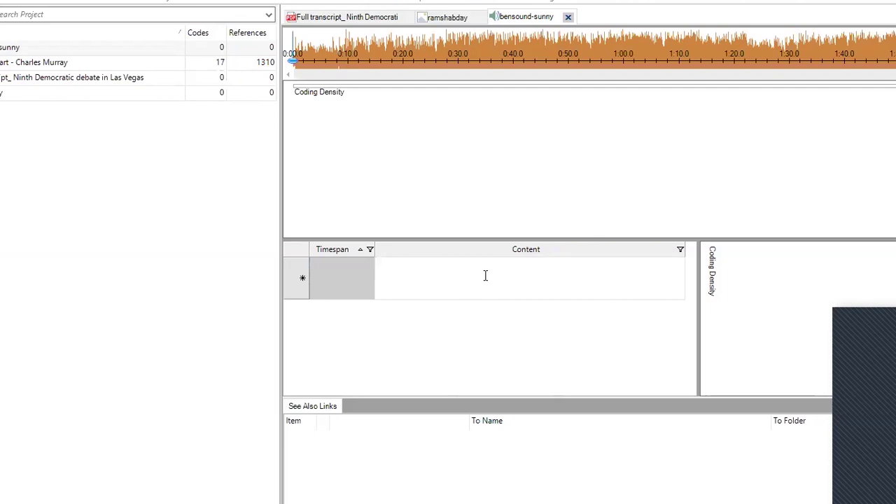
{"action": "type", "text": "Thank you fo"}
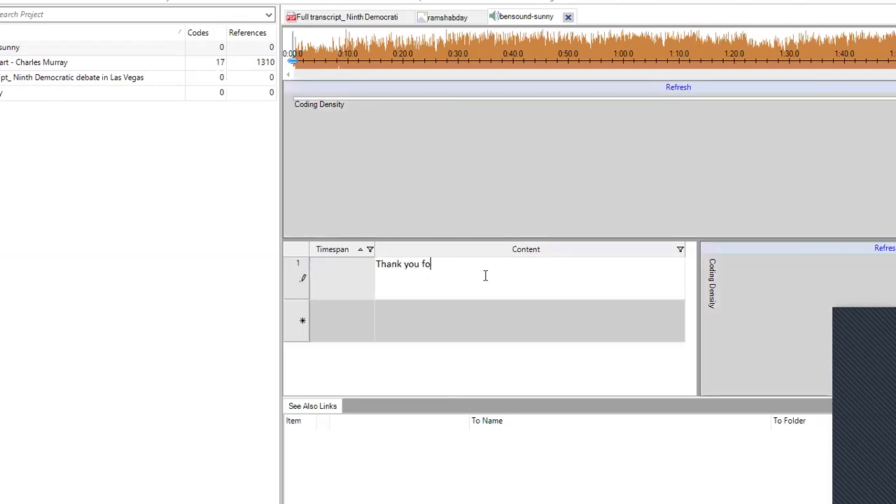
{"action": "type", "text": "r having me on the show."}
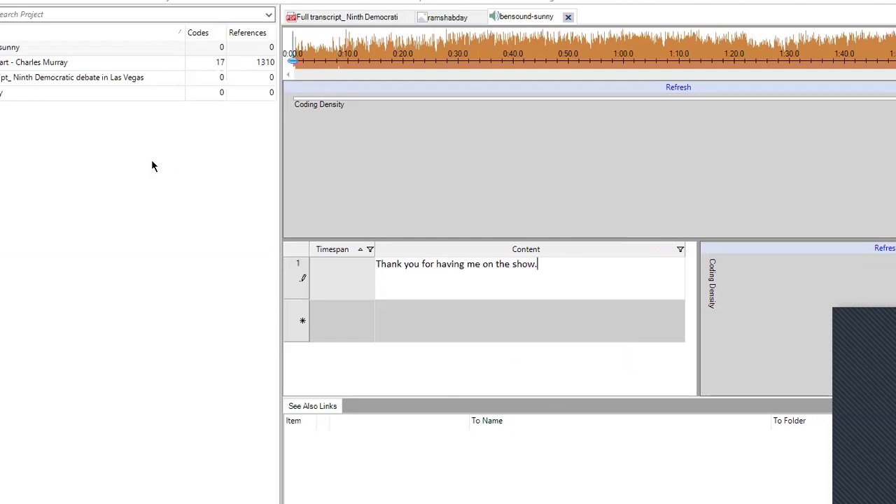
Return to the file list and start importing another source into the project.
{"action": "left_click", "coordinate": [105, 47]}
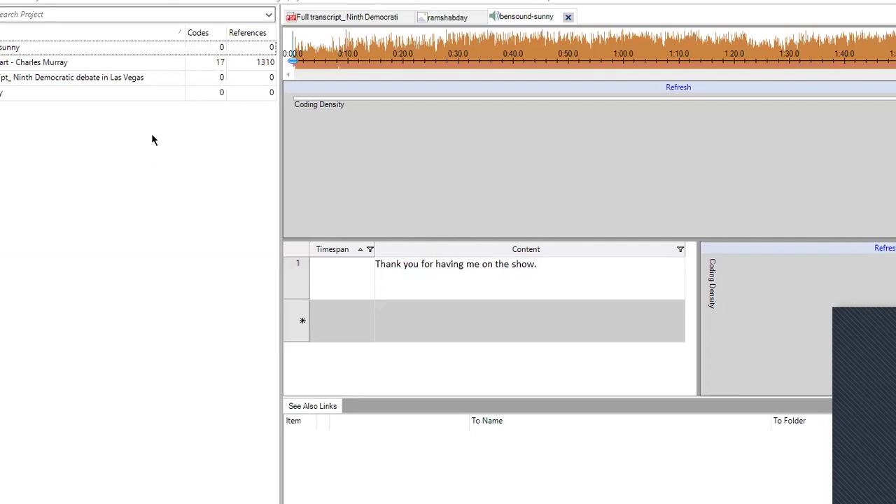
{"action": "right_click", "coordinate": [79, 142]}
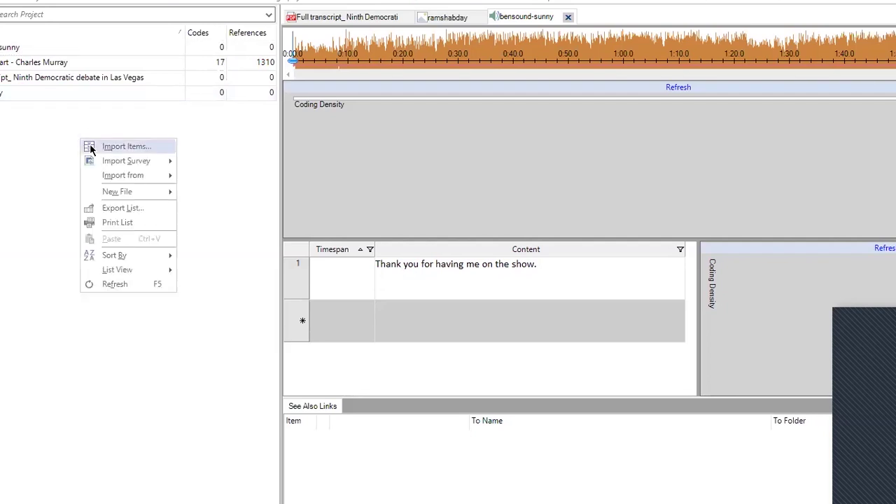
{"action": "left_click", "coordinate": [123, 161]}
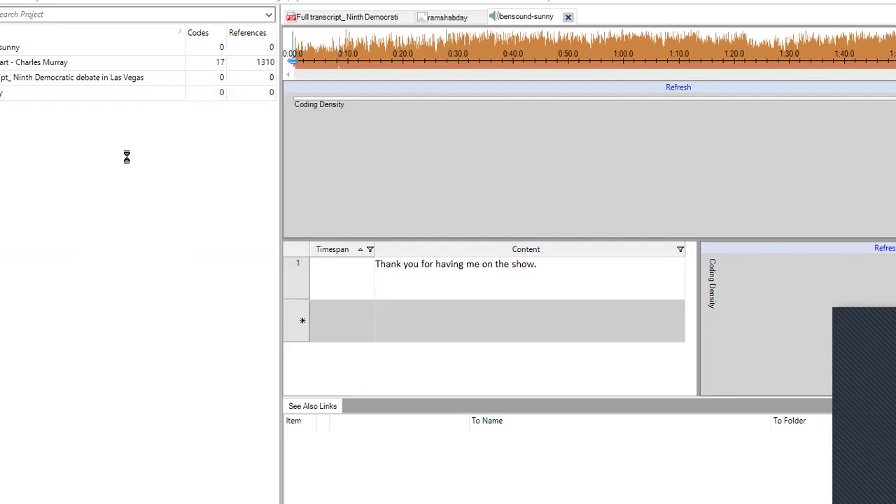
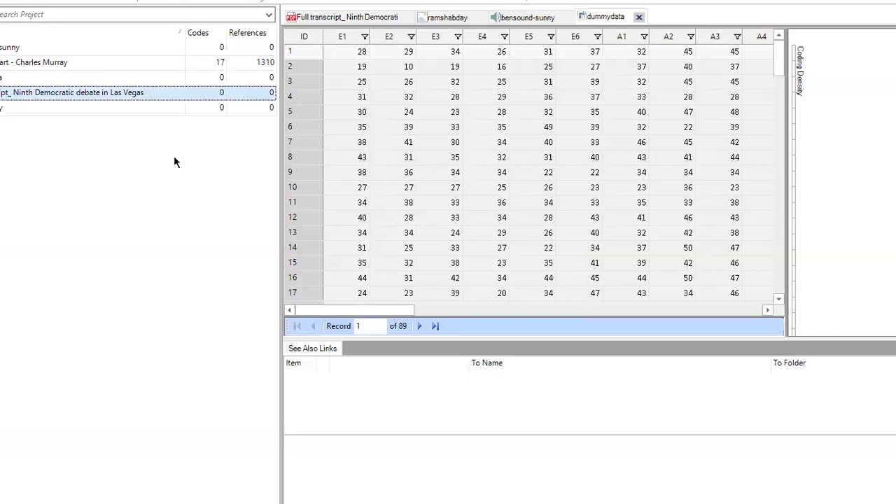
Go back to the Ninth Democratic debate transcript and read through its pages.
{"action": "left_click", "coordinate": [346, 16]}
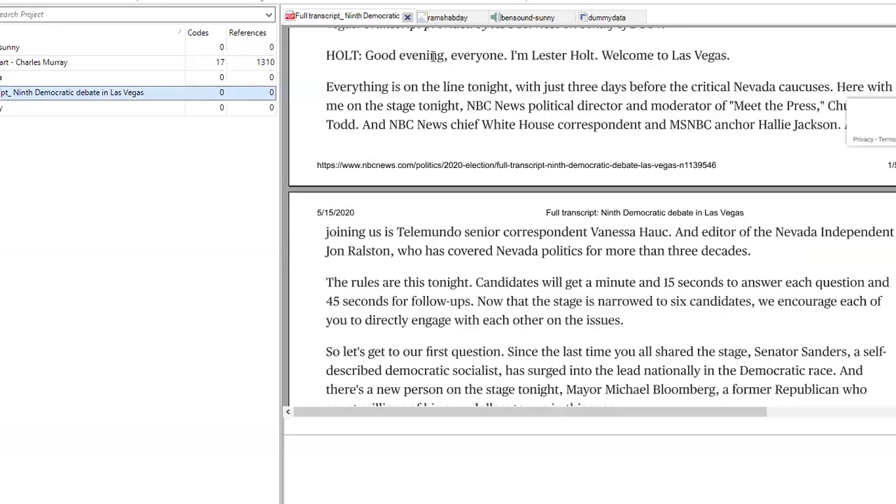
{"action": "left_click", "coordinate": [480, 19]}
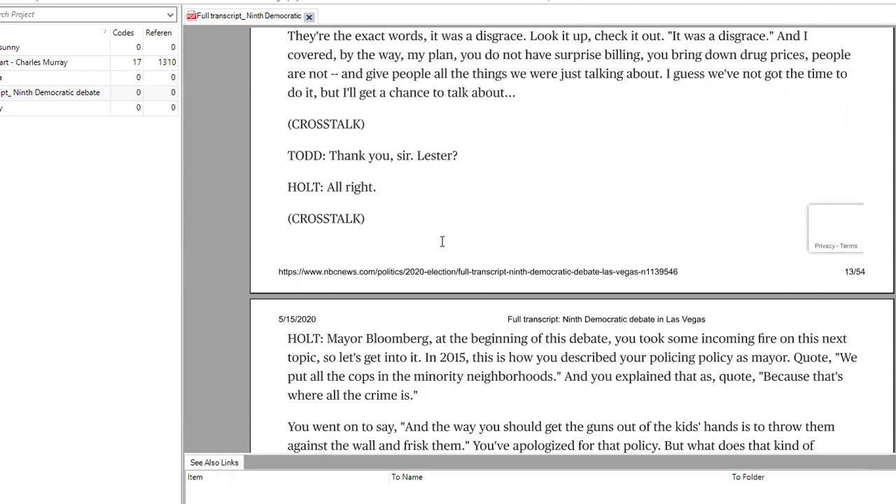
{"action": "scroll", "coordinate": [442, 241], "scroll_direction": "down", "scroll_amount": 5}
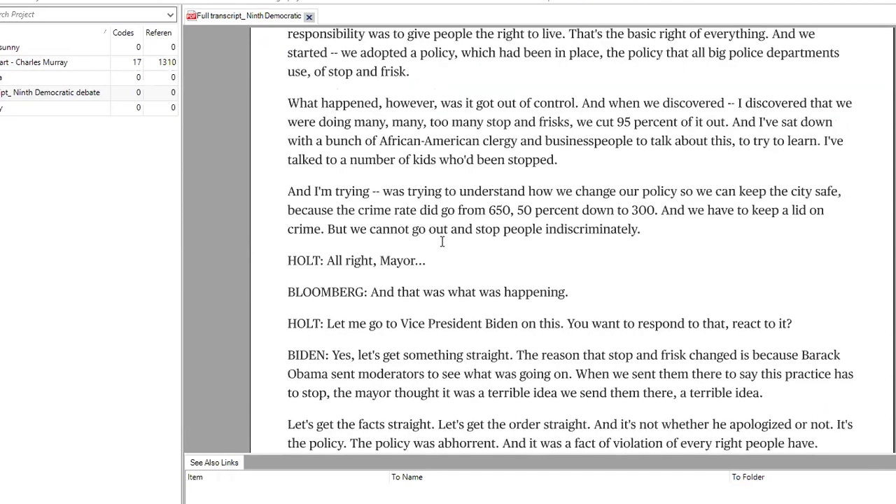
{"action": "scroll", "coordinate": [442, 242], "scroll_direction": "down", "scroll_amount": 10}
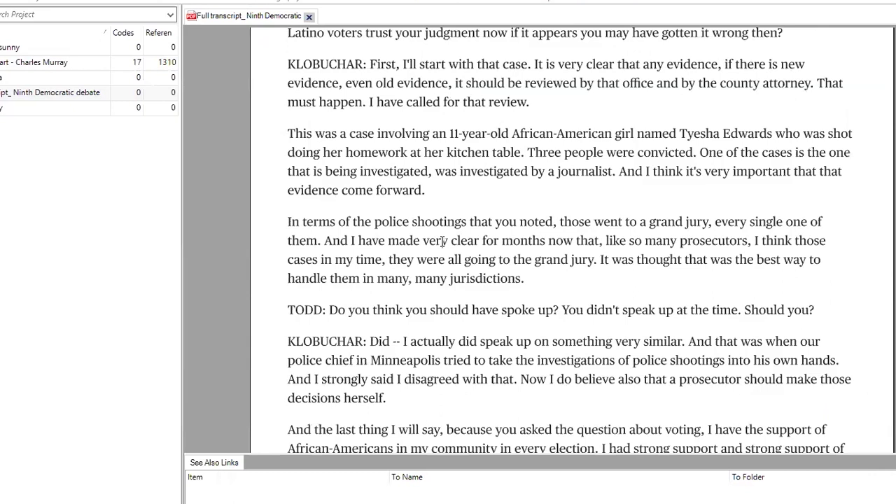
{"action": "scroll", "coordinate": [442, 241], "scroll_direction": "down", "scroll_amount": 10}
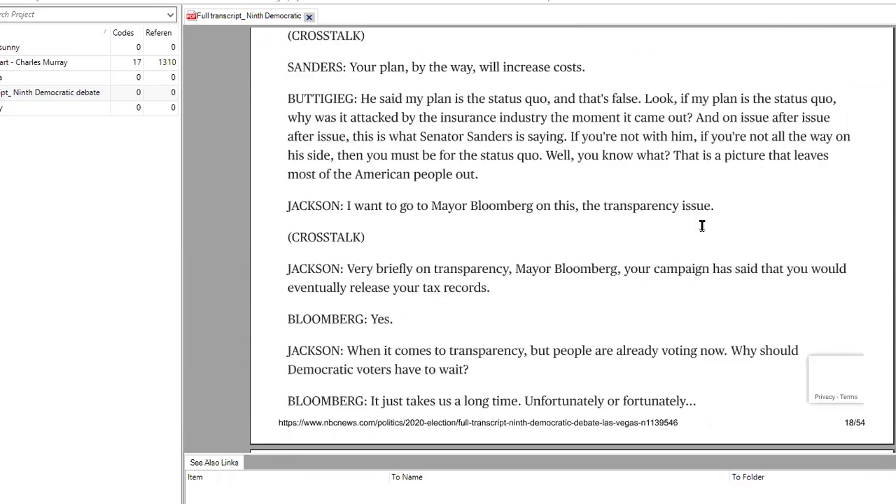
{"action": "scroll", "coordinate": [490, 304], "scroll_direction": "down", "scroll_amount": 5}
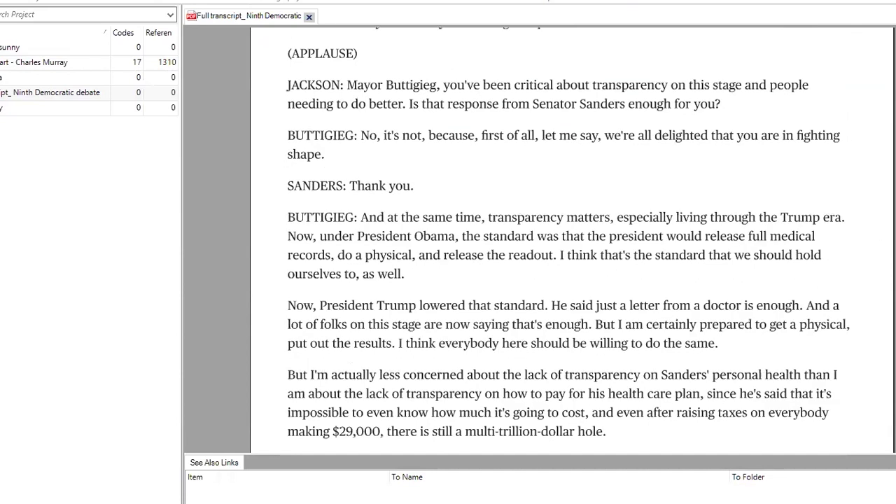
Run a word frequency query on files and externals for the 100 most frequent words with minimum length 5, and narrow the result columns.
{"action": "key", "text": "ctrl+Home"}
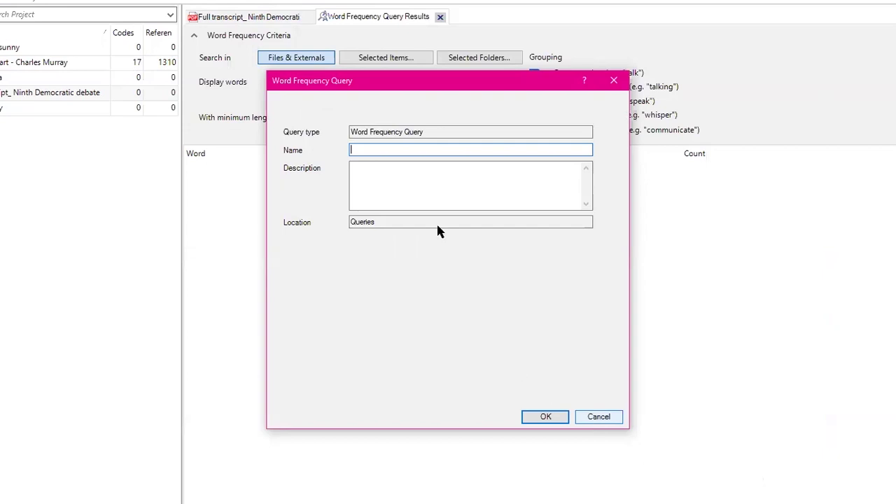
{"action": "key", "text": "Escape"}
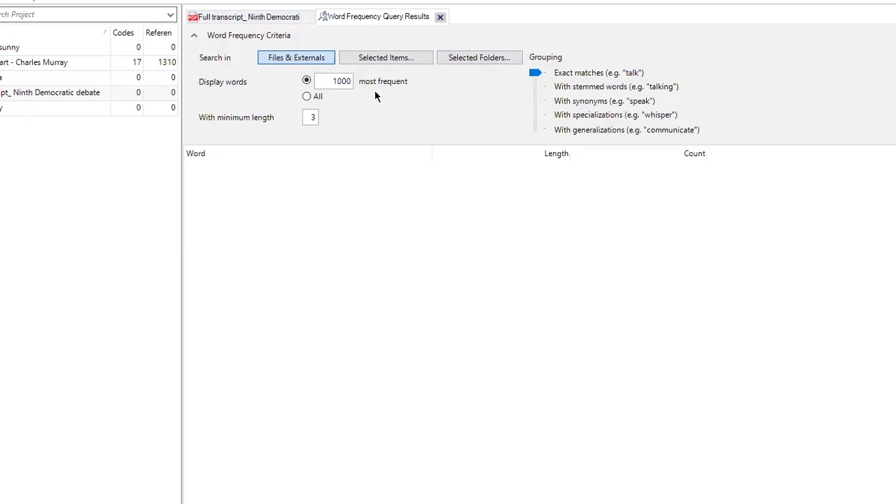
{"action": "key", "text": "BackSpace"}
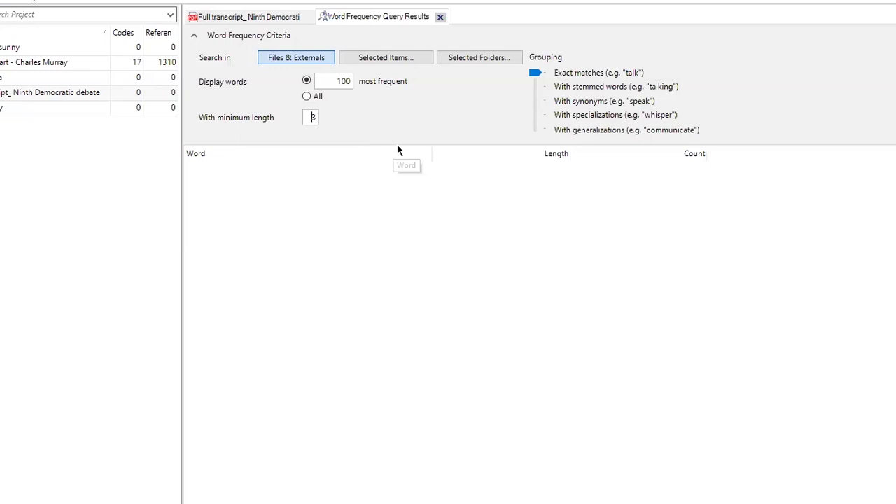
{"action": "key", "text": "Delete"}
{"action": "type", "text": "5"}
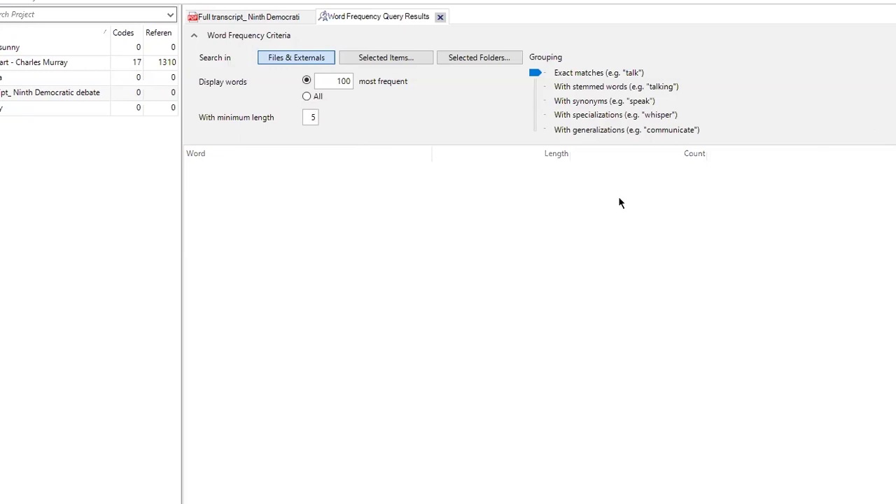
{"action": "key", "text": "Return"}
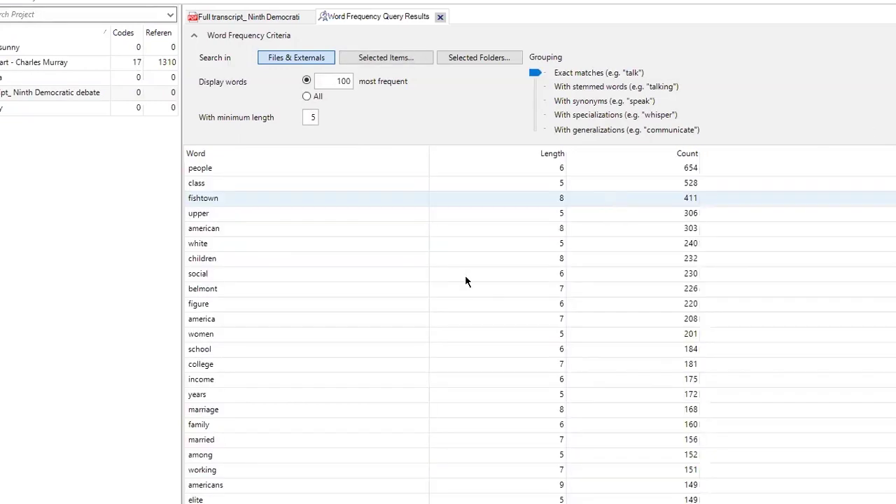
{"action": "double_click", "coordinate": [429, 153]}
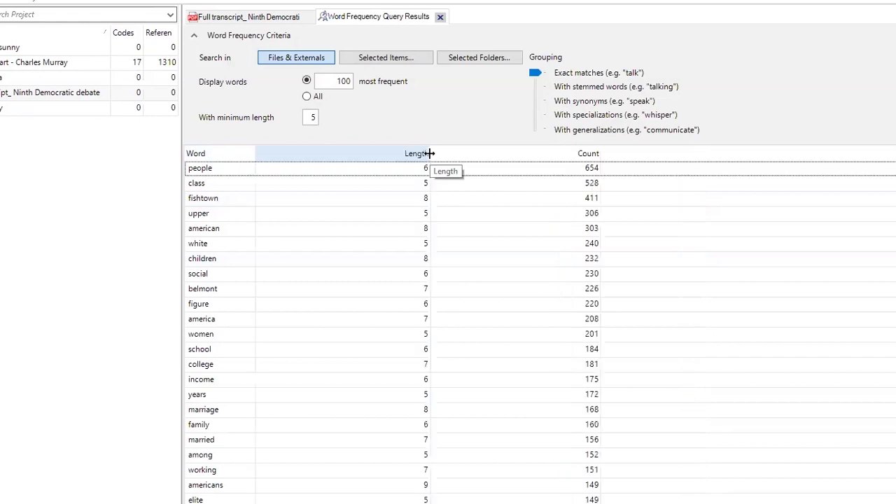
{"action": "double_click", "coordinate": [520, 154]}
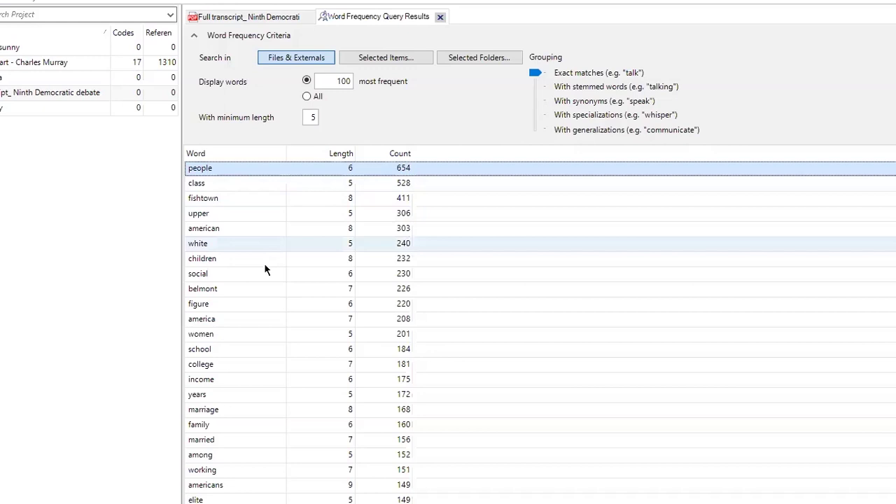
Examine the full list of most frequent words with their lengths and counts, and return to its beginning.
{"action": "scroll", "coordinate": [263, 267], "scroll_direction": "down", "scroll_amount": 2}
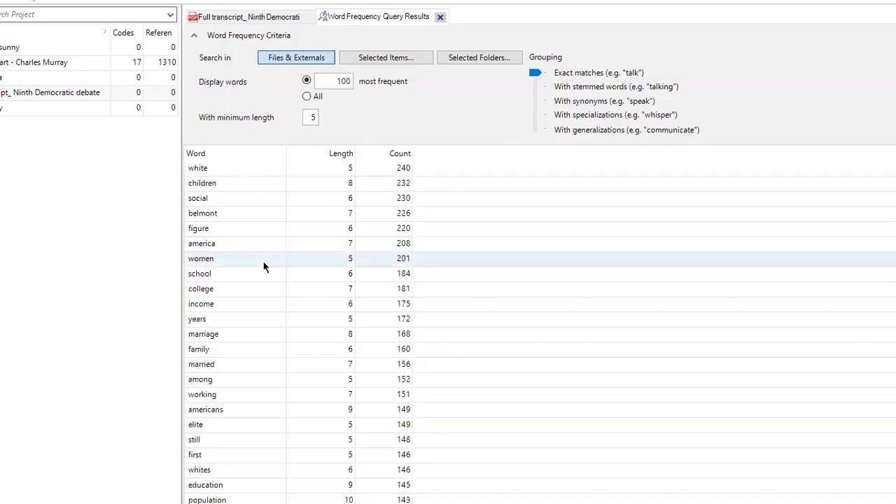
{"action": "scroll", "coordinate": [264, 267], "scroll_direction": "down", "scroll_amount": 2}
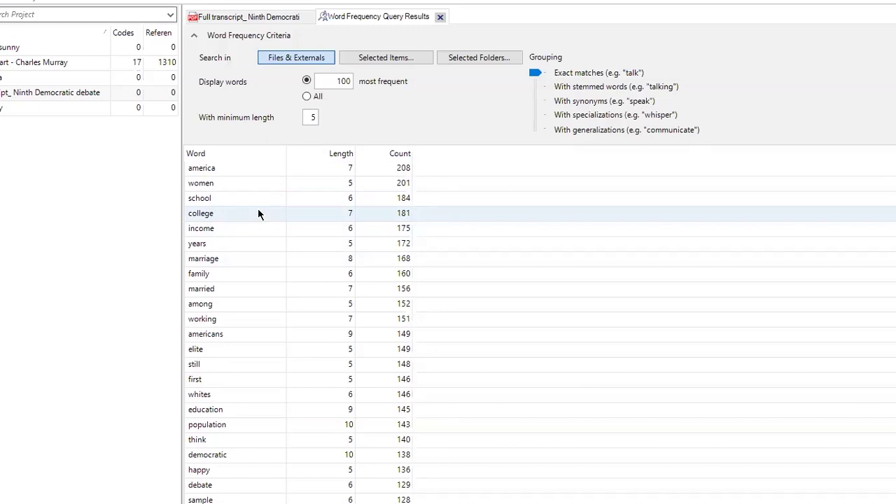
{"action": "left_click", "coordinate": [273, 228]}
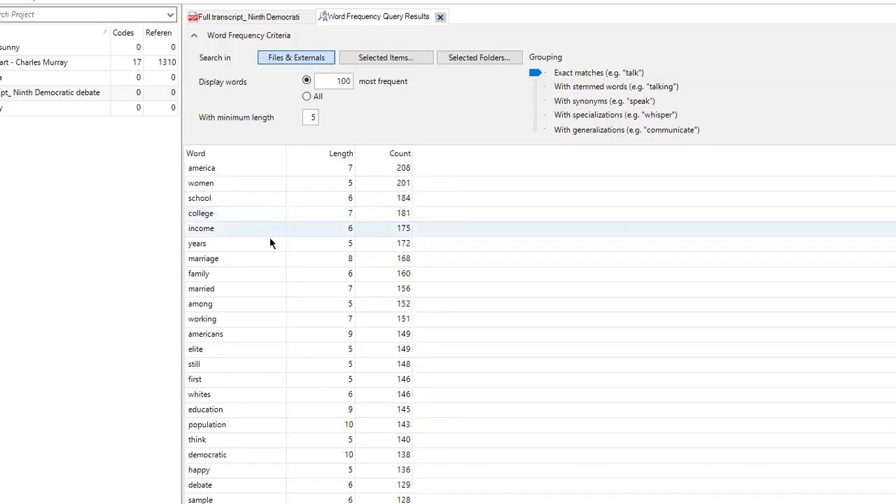
{"action": "key", "text": "Down"}
{"action": "key", "text": "Down"}
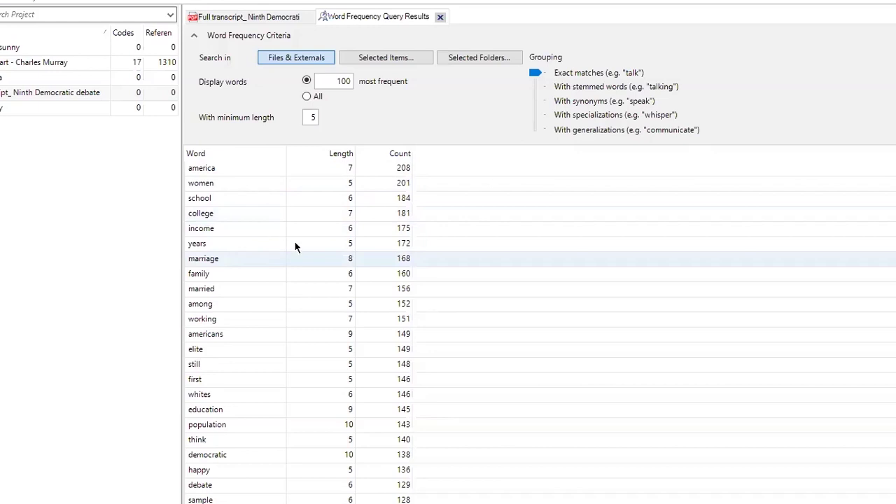
{"action": "key", "text": "Up"}
{"action": "key", "text": "Up"}
{"action": "key", "text": "Up"}
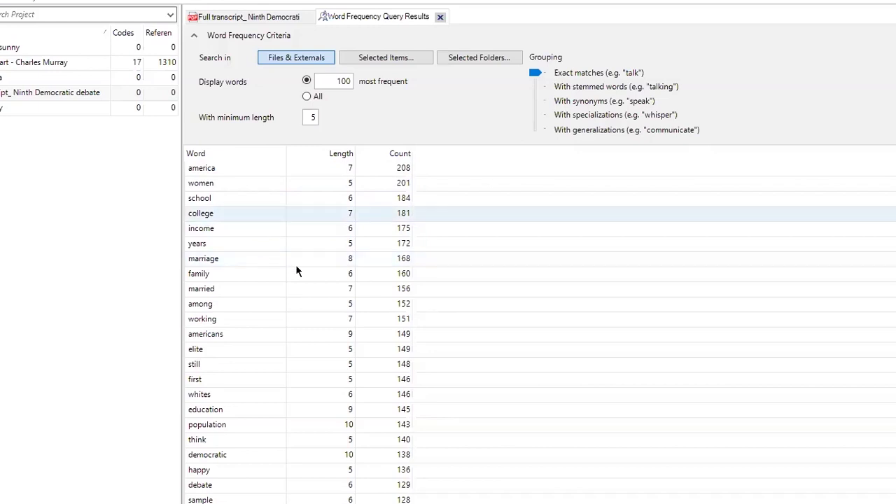
{"action": "key", "text": "Down"}
{"action": "key", "text": "Down"}
{"action": "key", "text": "Down"}
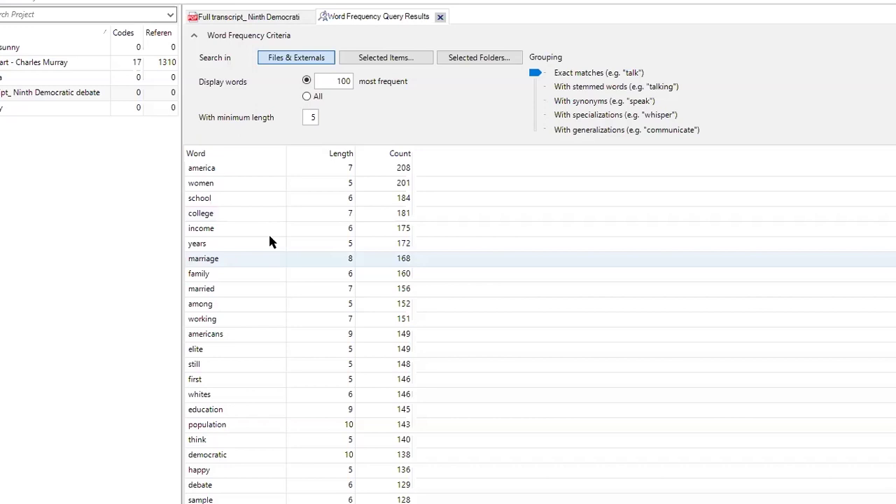
{"action": "key", "text": "Up"}
{"action": "key", "text": "Up"}
{"action": "key", "text": "Up"}
{"action": "key", "text": "Down"}
{"action": "key", "text": "Down"}
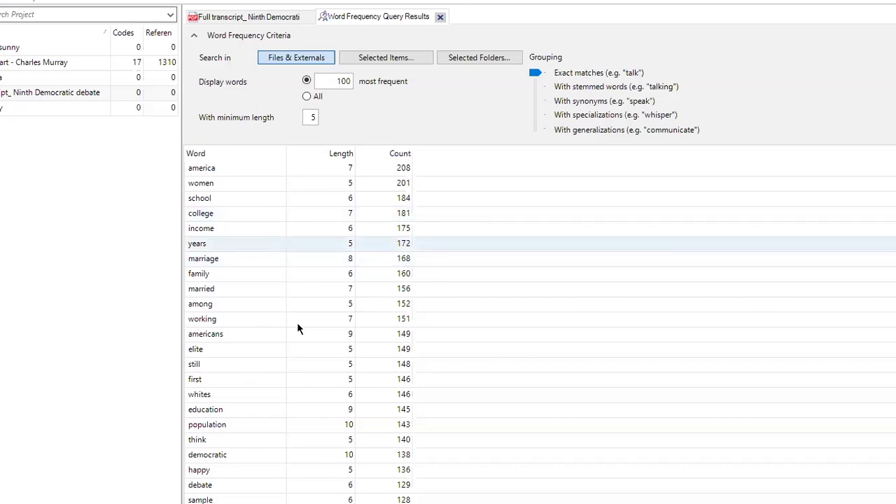
{"action": "scroll", "coordinate": [247, 376], "scroll_direction": "down", "scroll_amount": 3}
{"action": "left_click", "coordinate": [273, 364]}
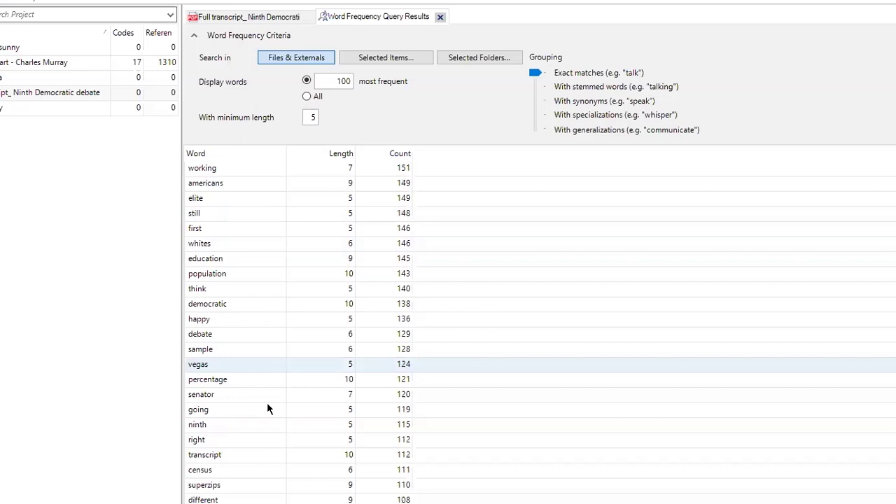
{"action": "scroll", "coordinate": [273, 399], "scroll_direction": "down", "scroll_amount": 2}
{"action": "scroll", "coordinate": [276, 396], "scroll_direction": "down", "scroll_amount": 2}
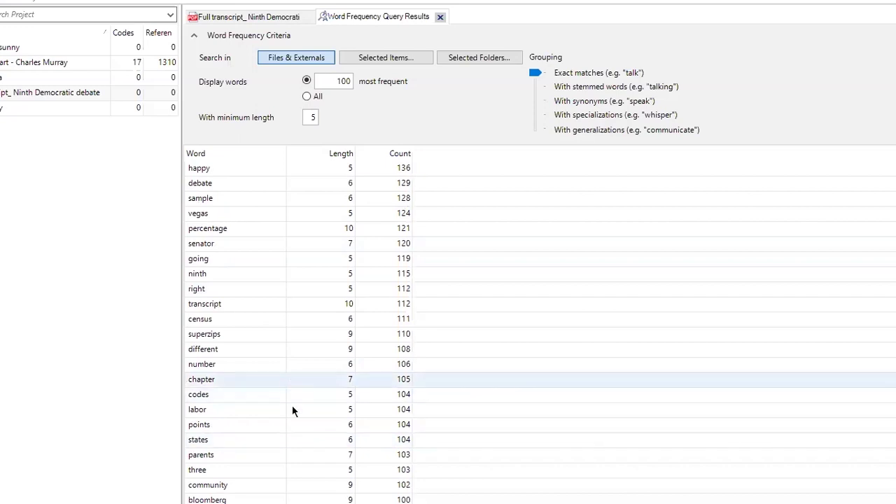
{"action": "scroll", "coordinate": [272, 428], "scroll_direction": "down", "scroll_amount": 2}
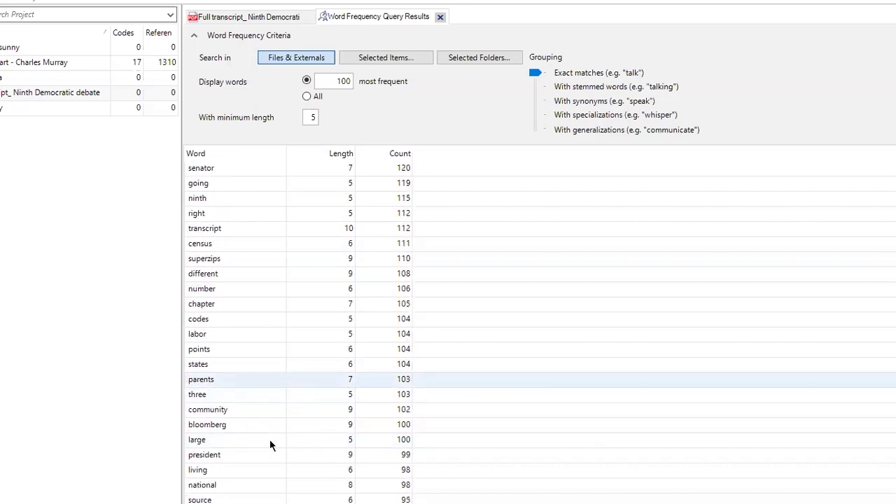
{"action": "scroll", "coordinate": [269, 431], "scroll_direction": "down", "scroll_amount": 2}
{"action": "scroll", "coordinate": [268, 427], "scroll_direction": "down", "scroll_amount": 3}
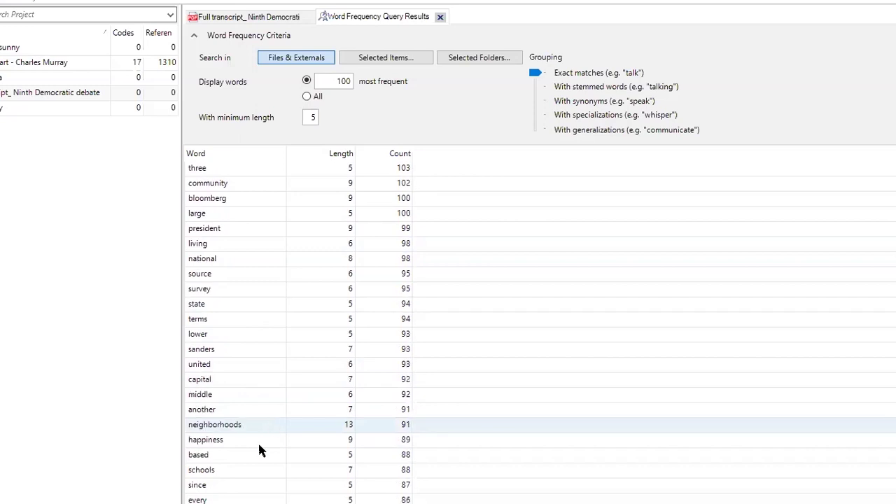
{"action": "scroll", "coordinate": [303, 439], "scroll_direction": "down", "scroll_amount": 2}
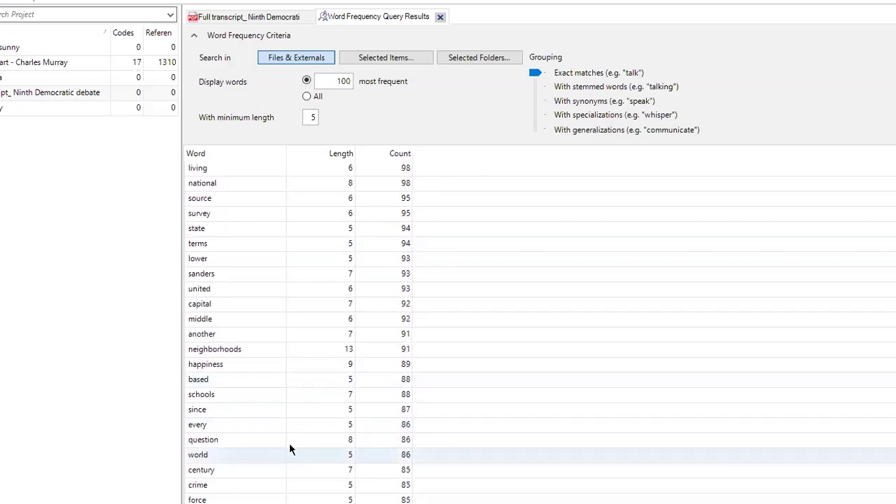
{"action": "scroll", "coordinate": [301, 434], "scroll_direction": "down", "scroll_amount": 6}
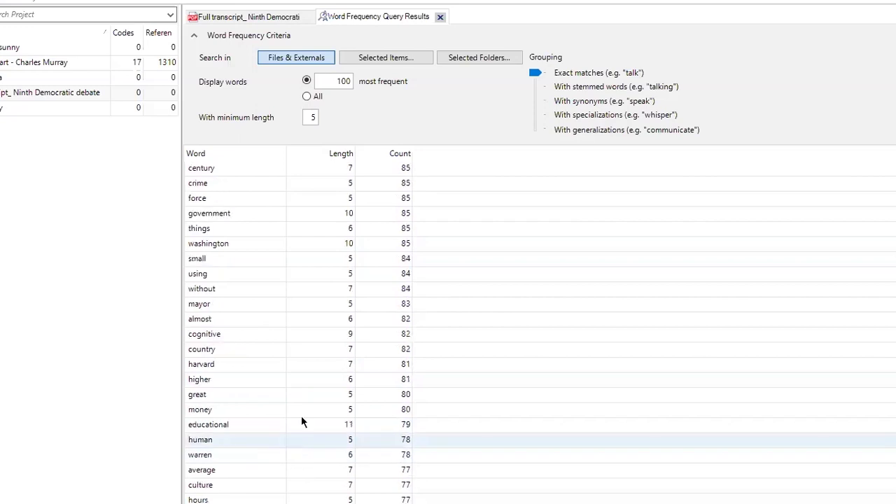
{"action": "scroll", "coordinate": [294, 416], "scroll_direction": "down", "scroll_amount": 2}
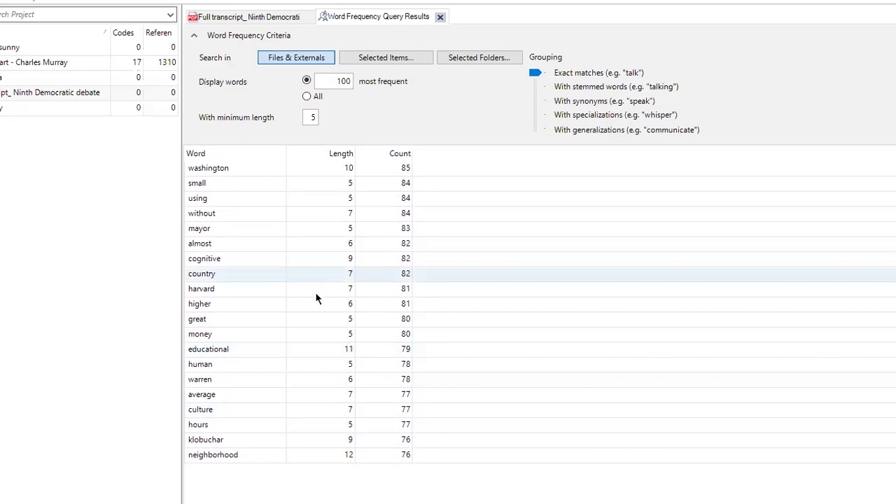
{"action": "scroll", "coordinate": [315, 298], "scroll_direction": "up", "scroll_amount": 15}
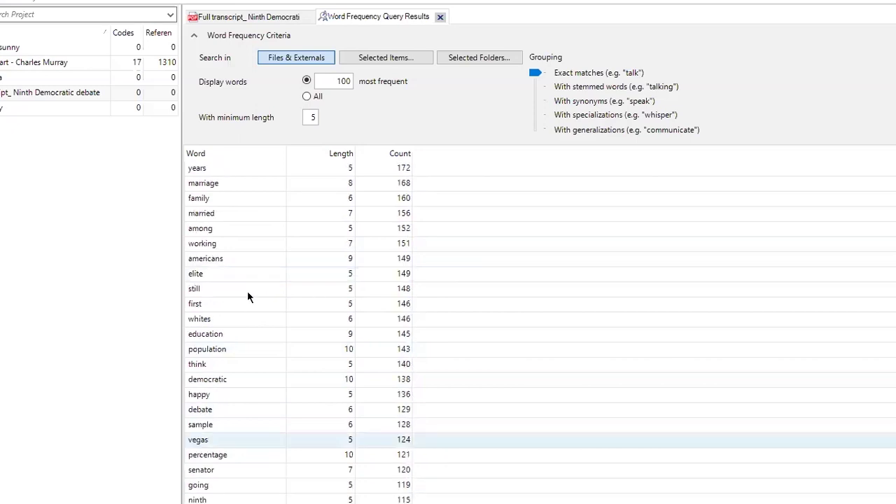
{"action": "key", "text": "Home"}
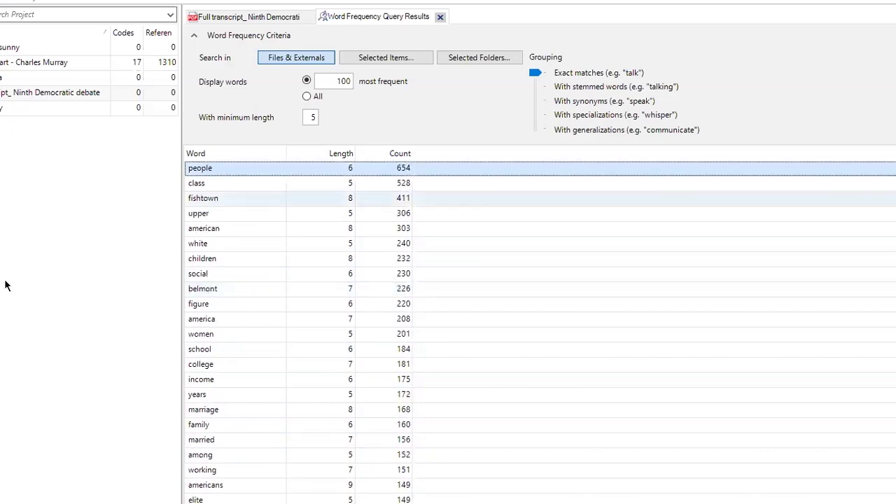
View the actions available for the word "white" in the query results and look over its neighbouring words.
{"action": "right_click", "coordinate": [231, 244]}
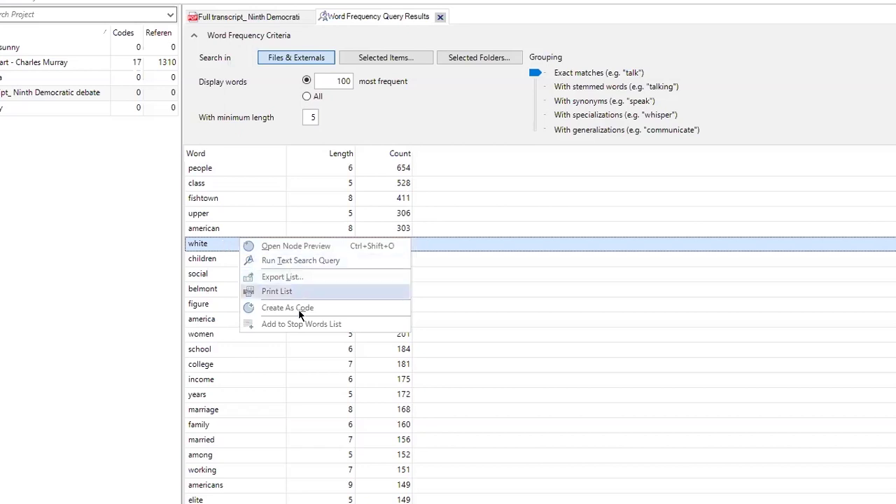
{"action": "left_click", "coordinate": [247, 137]}
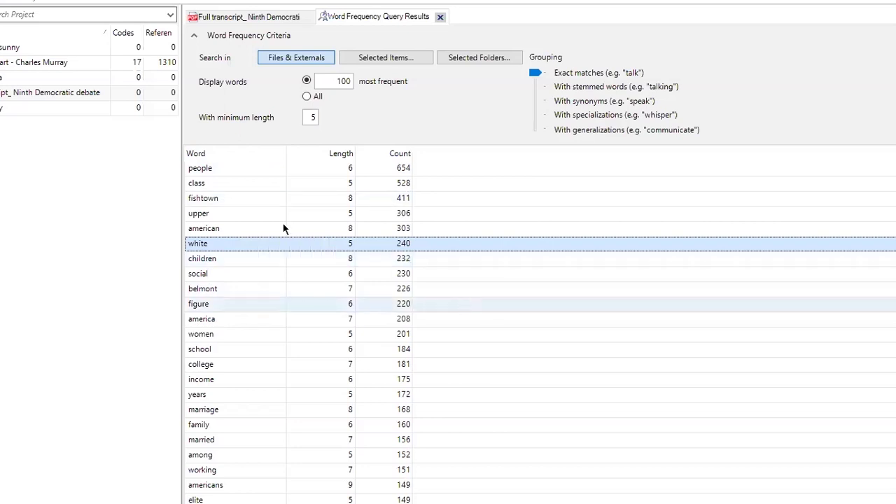
{"action": "left_click", "coordinate": [260, 231]}
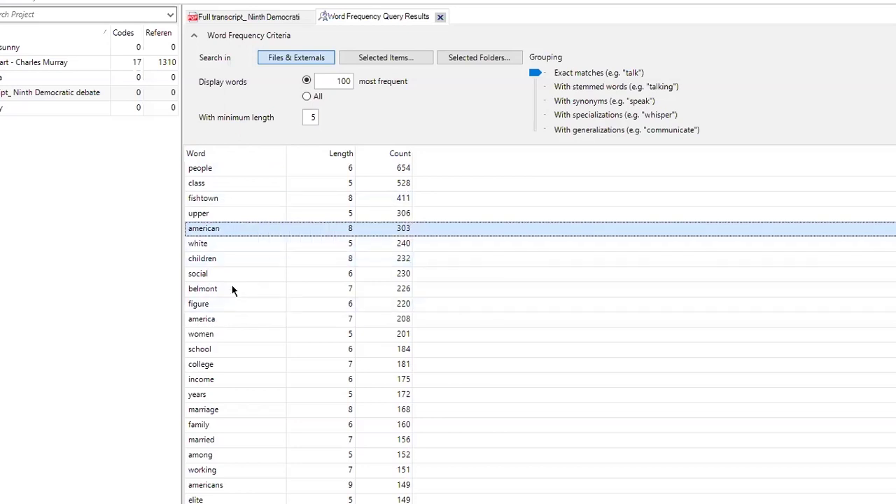
{"action": "left_click", "coordinate": [232, 290]}
{"action": "key", "text": "Up"}
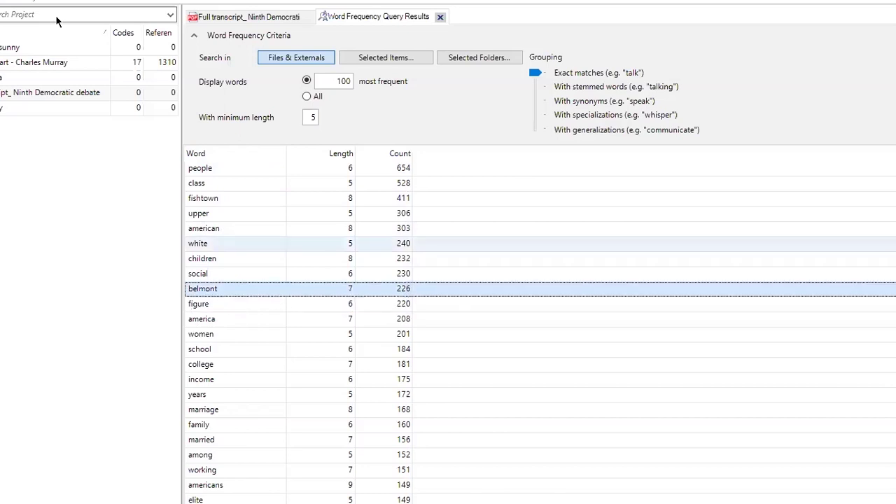
{"action": "key", "text": "Up"}
{"action": "key", "text": "Up"}
{"action": "key", "text": "Up"}
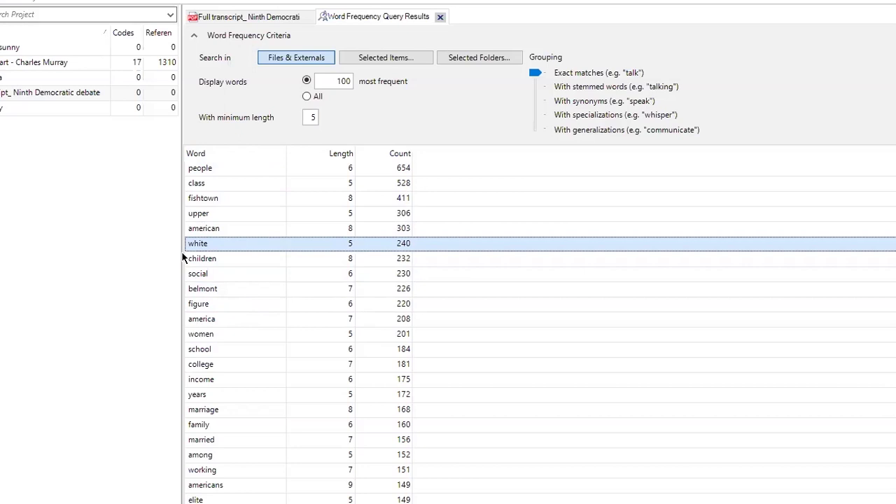
Switch from the query results to the Ninth Democratic debate transcript and examine the speakers' turns in its opening pages.
{"action": "left_click", "coordinate": [56, 94]}
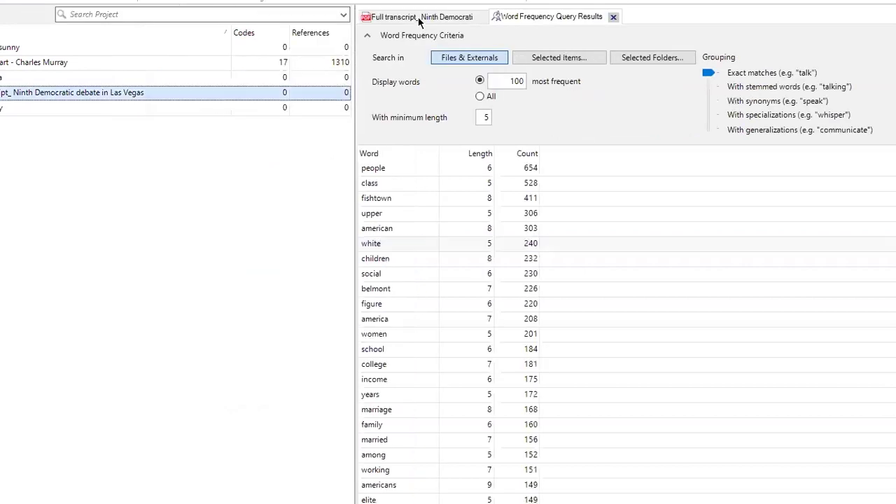
{"action": "left_click", "coordinate": [419, 18]}
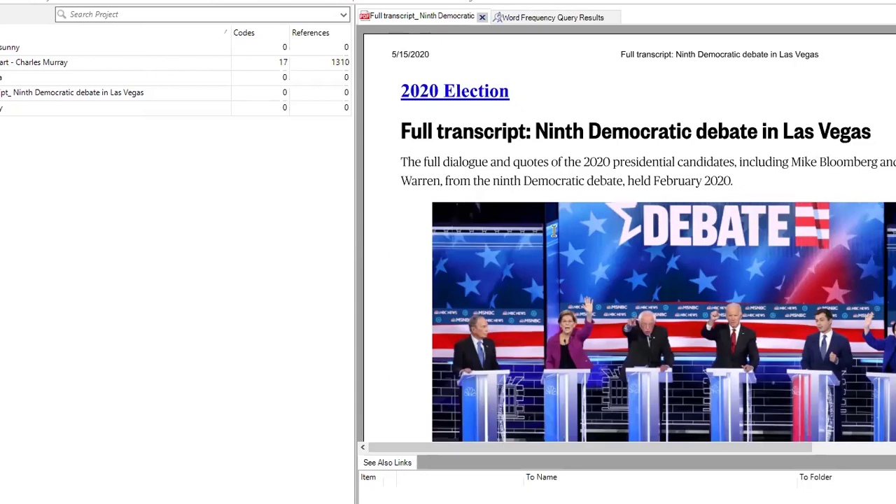
{"action": "scroll", "coordinate": [505, 262], "scroll_direction": "down", "scroll_amount": 3}
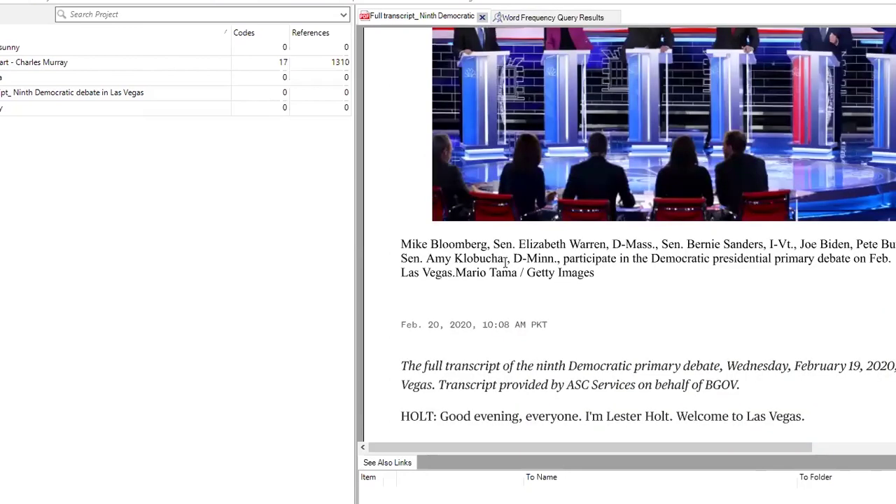
{"action": "scroll", "coordinate": [504, 262], "scroll_direction": "down", "scroll_amount": 4}
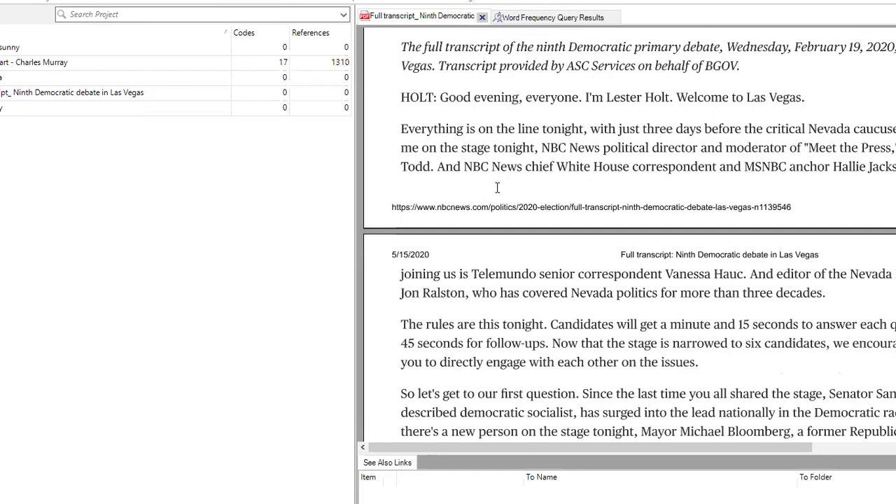
{"action": "scroll", "coordinate": [468, 180], "scroll_direction": "down", "scroll_amount": 10}
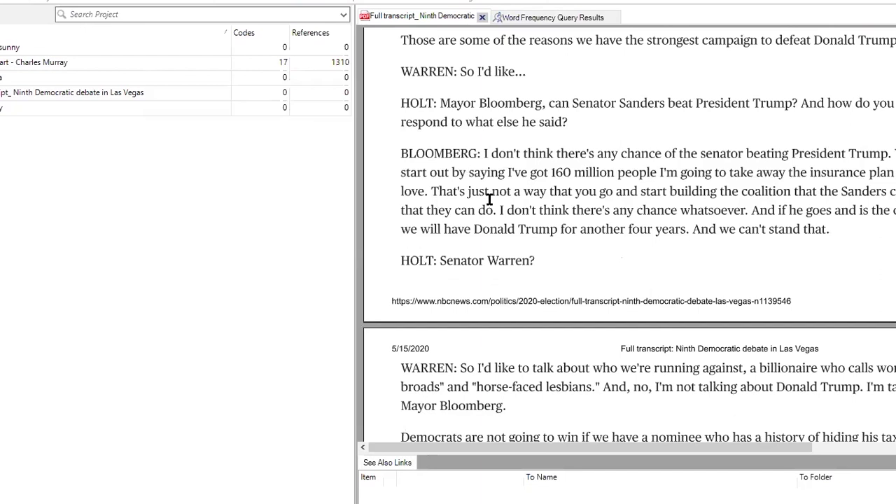
{"action": "scroll", "coordinate": [480, 208], "scroll_direction": "up", "scroll_amount": 5}
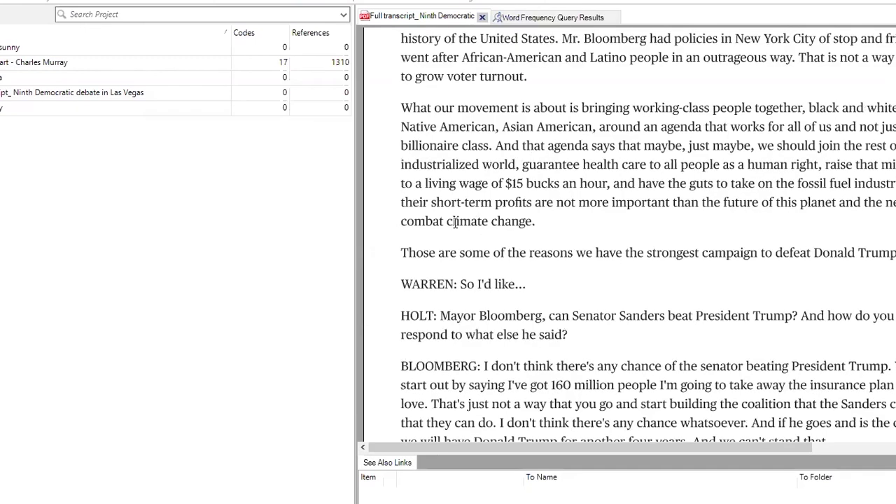
{"action": "scroll", "coordinate": [457, 222], "scroll_direction": "up", "scroll_amount": 5}
{"action": "scroll", "coordinate": [458, 221], "scroll_direction": "up", "scroll_amount": 5}
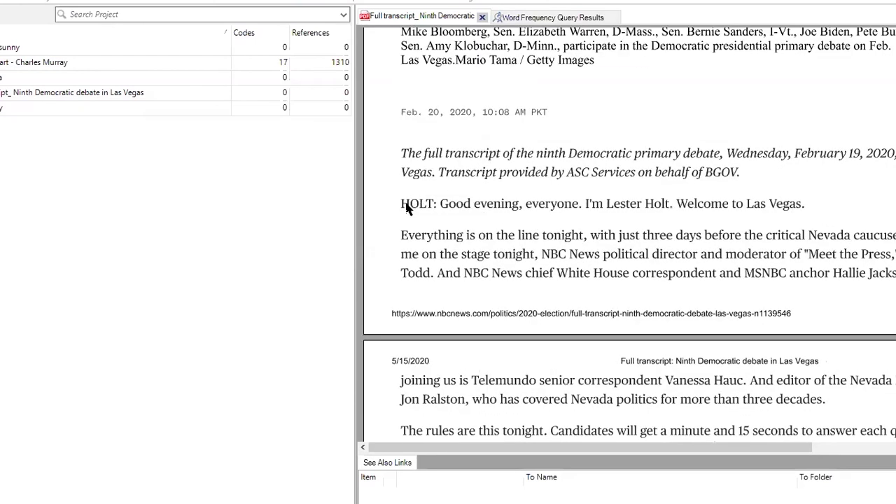
Select Holt's entire opening turn in the transcript, from "Good evening, everyone" through "Why is your revolution a better bet?".
{"action": "double_click", "coordinate": [413, 210]}
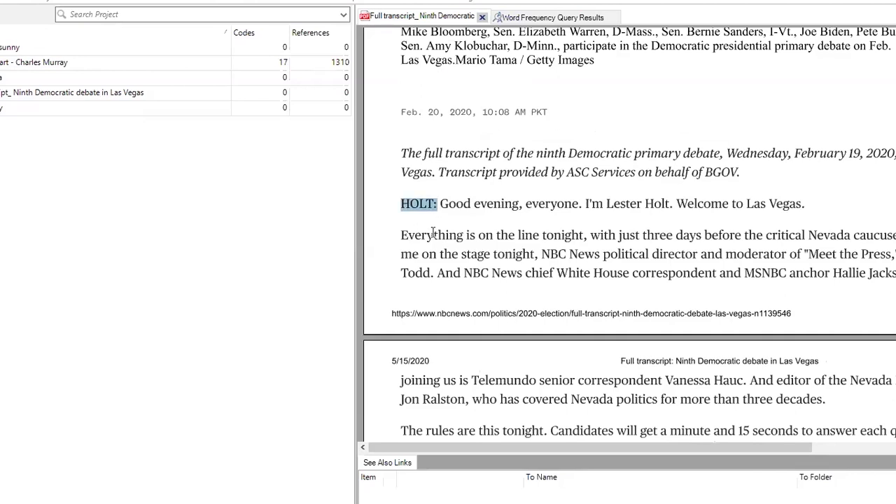
{"action": "left_click", "coordinate": [443, 205]}
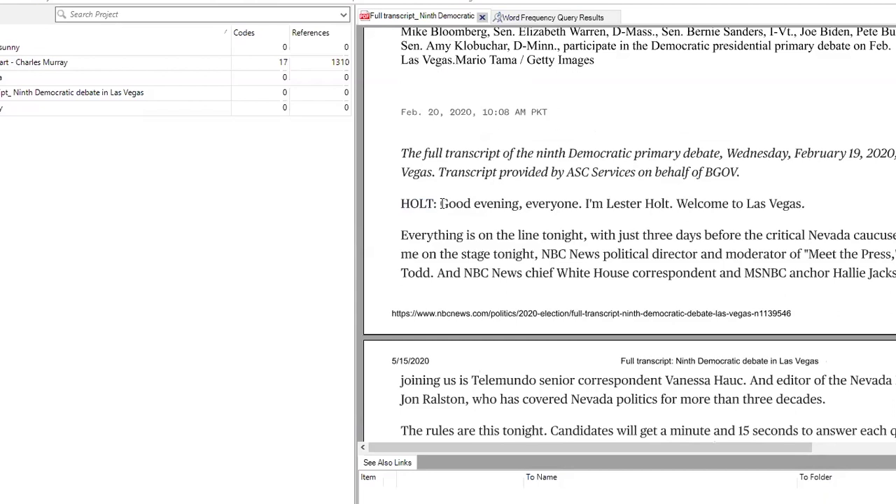
{"action": "left_click", "coordinate": [553, 273], "text": "shift"}
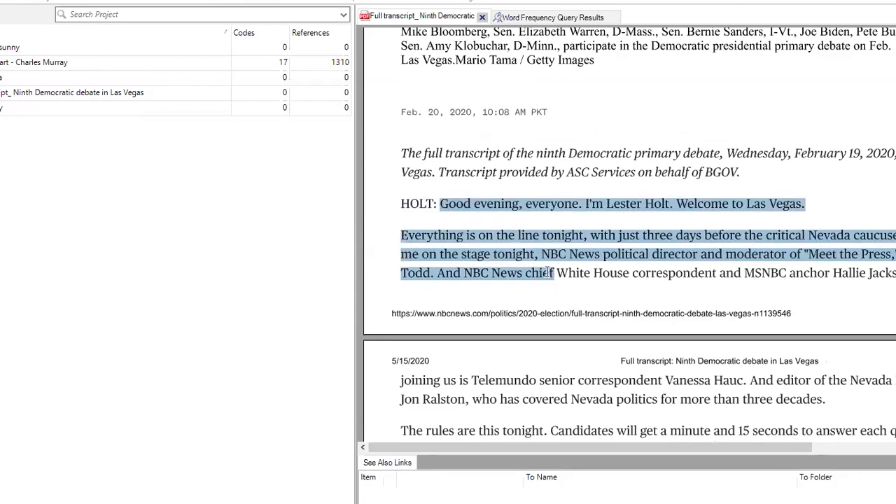
{"action": "scroll", "coordinate": [548, 273], "scroll_direction": "down", "scroll_amount": 3}
{"action": "left_click", "coordinate": [558, 282], "text": "shift"}
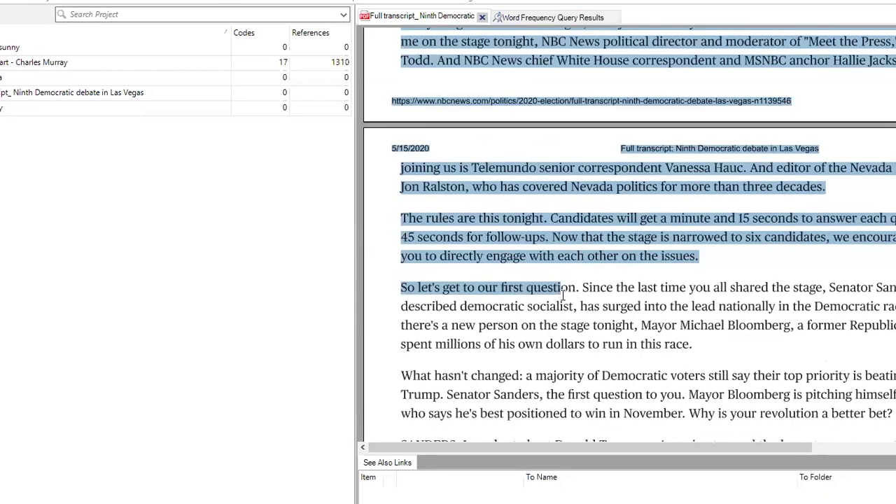
{"action": "scroll", "coordinate": [558, 282], "scroll_direction": "down", "scroll_amount": 3}
{"action": "left_click", "coordinate": [667, 179], "text": "shift"}
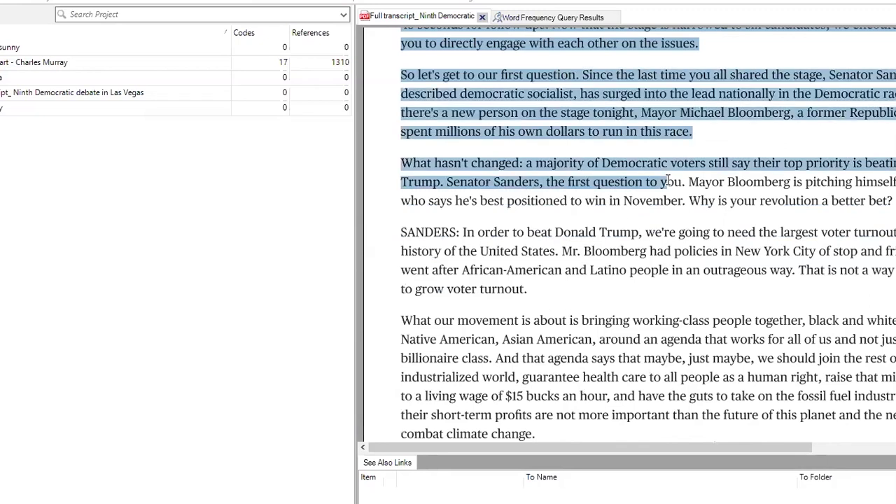
{"action": "left_click", "coordinate": [848, 212], "text": "shift"}
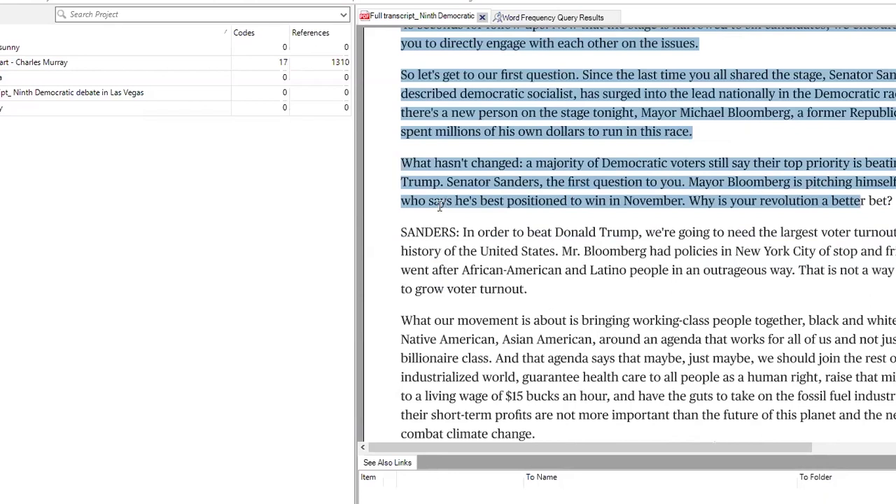
{"action": "key", "text": "ctrl+Home"}
{"action": "scroll", "coordinate": [542, 283], "scroll_direction": "down", "scroll_amount": 3}
{"action": "left_click", "coordinate": [606, 289], "text": "shift"}
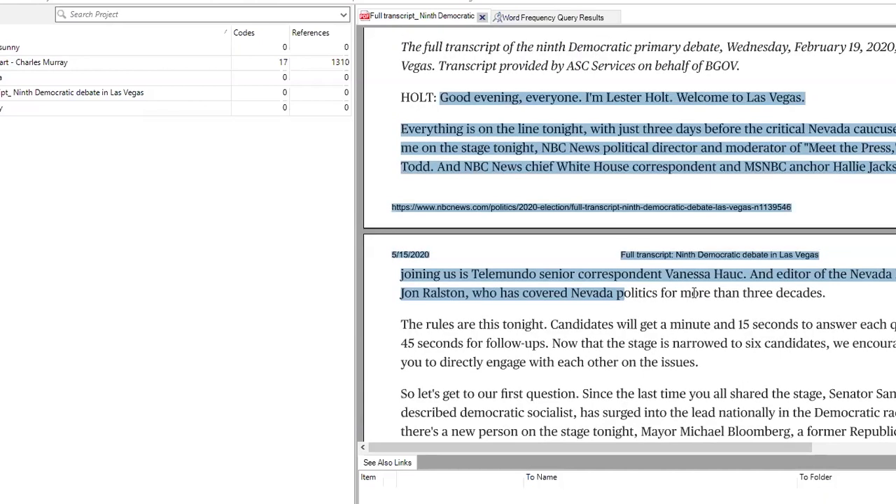
{"action": "scroll", "coordinate": [668, 297], "scroll_direction": "down", "scroll_amount": 5}
{"action": "left_click", "coordinate": [698, 182], "text": "shift"}
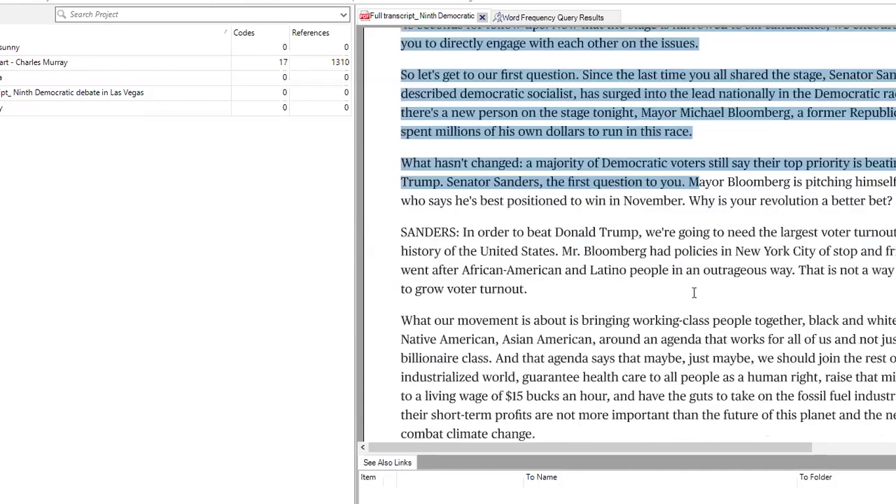
{"action": "left_click", "coordinate": [880, 201], "text": "shift"}
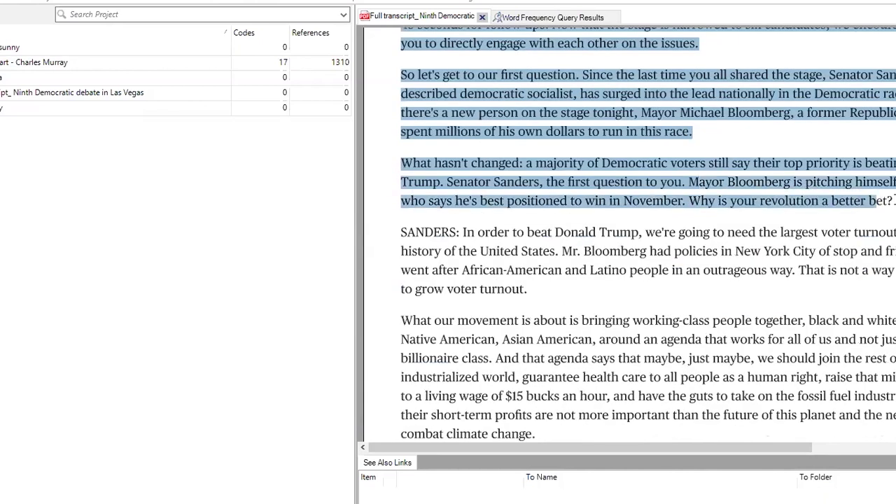
Try to code Holt's selected opening turn at the existing crime stats node.
{"action": "right_click", "coordinate": [645, 113]}
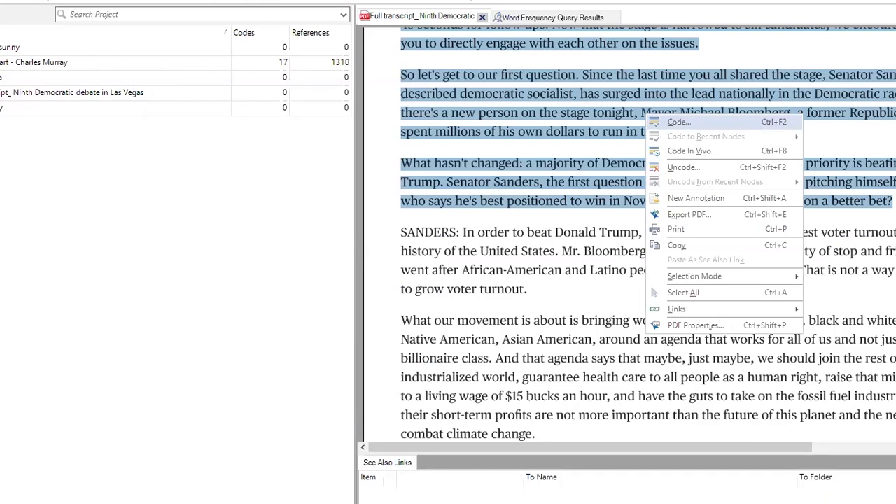
{"action": "key", "text": "Escape"}
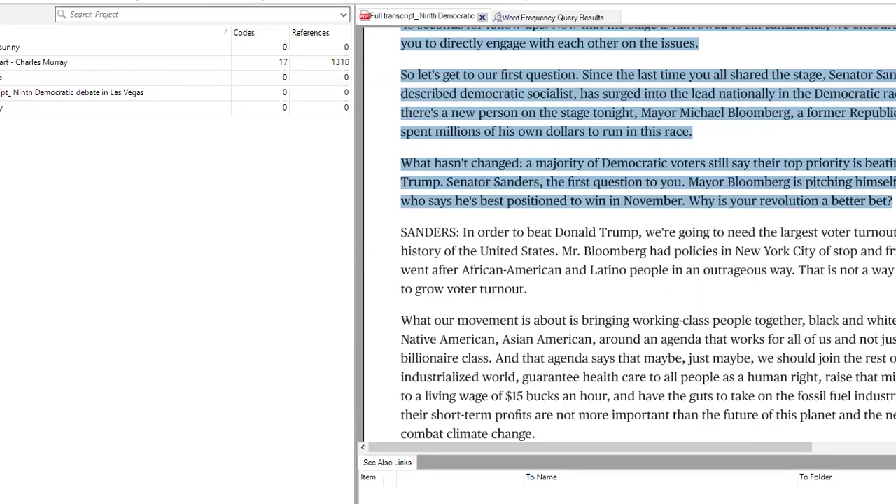
{"action": "right_click", "coordinate": [552, 112]}
{"action": "key", "text": "Escape"}
{"action": "key", "text": "ctrl+F2"}
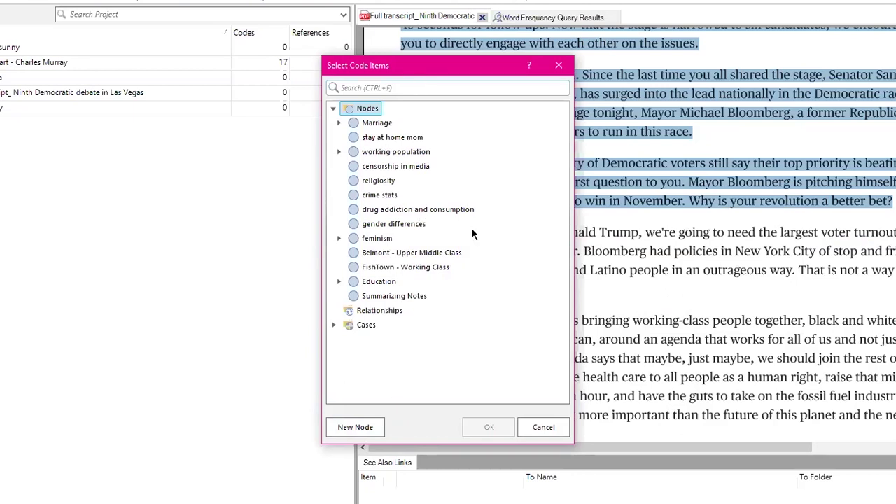
{"action": "left_click_drag", "start_coordinate": [418, 77], "coordinate": [617, 258]}
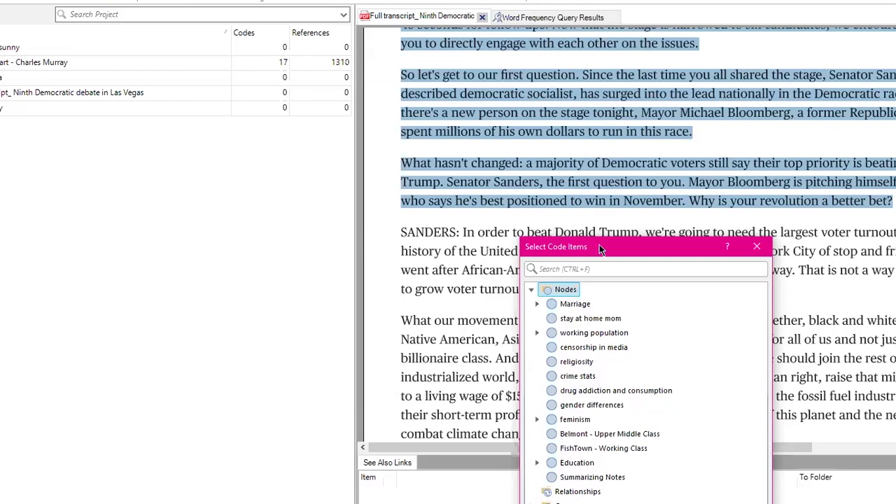
{"action": "left_click_drag", "start_coordinate": [599, 246], "coordinate": [583, 93]}
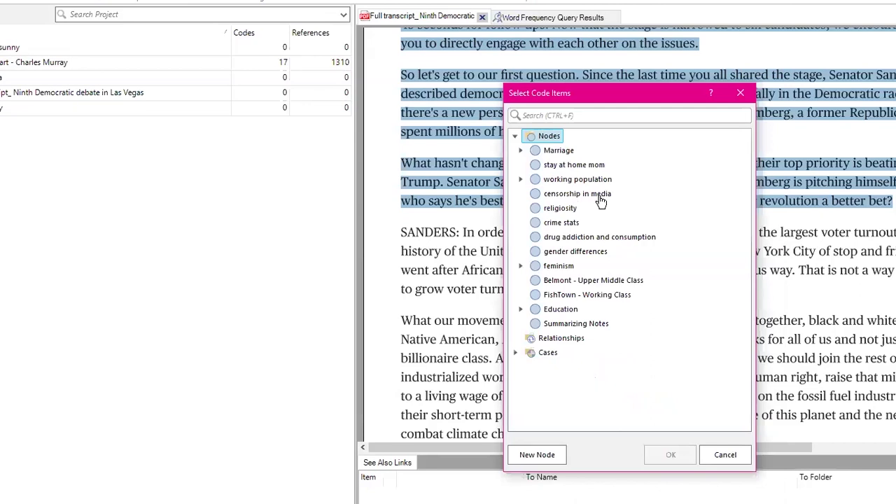
{"action": "left_click", "coordinate": [567, 231]}
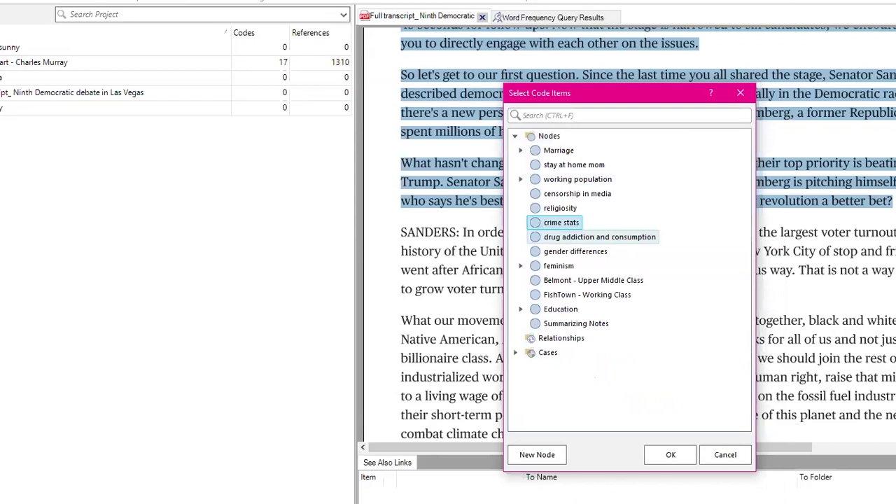
{"action": "key", "text": "Return"}
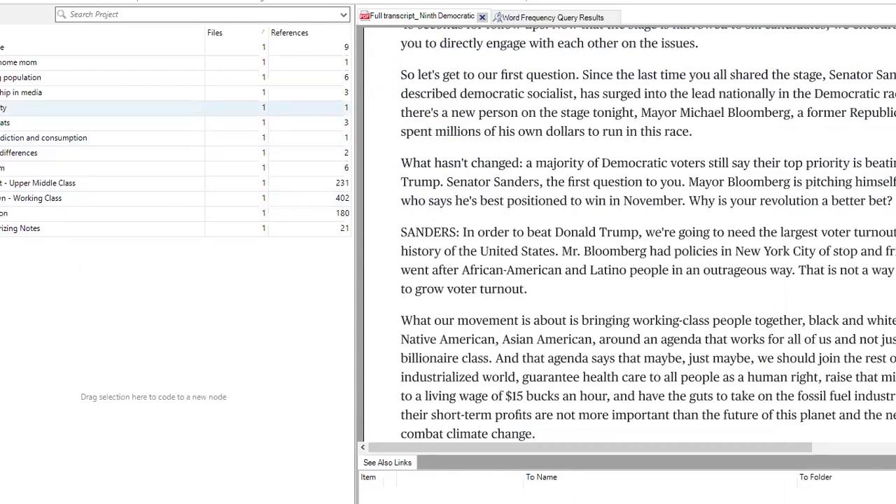
Select the religiosity node in the project's node list.
{"action": "left_click", "coordinate": [90, 111]}
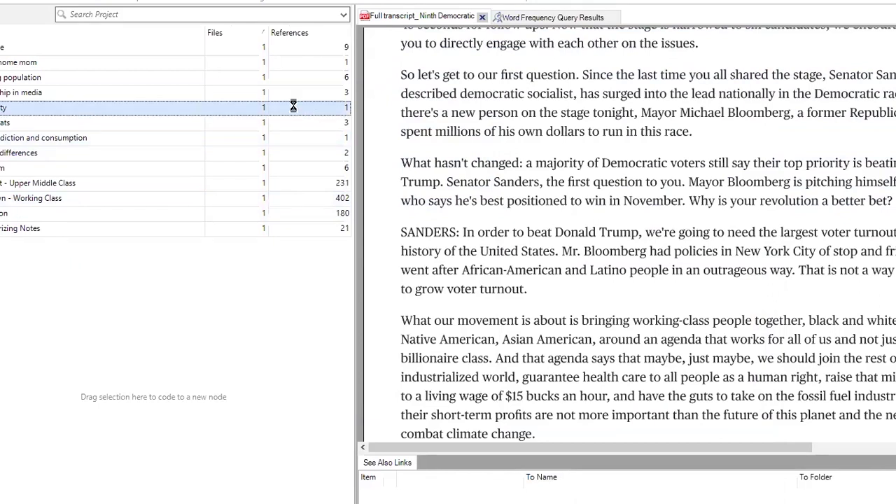